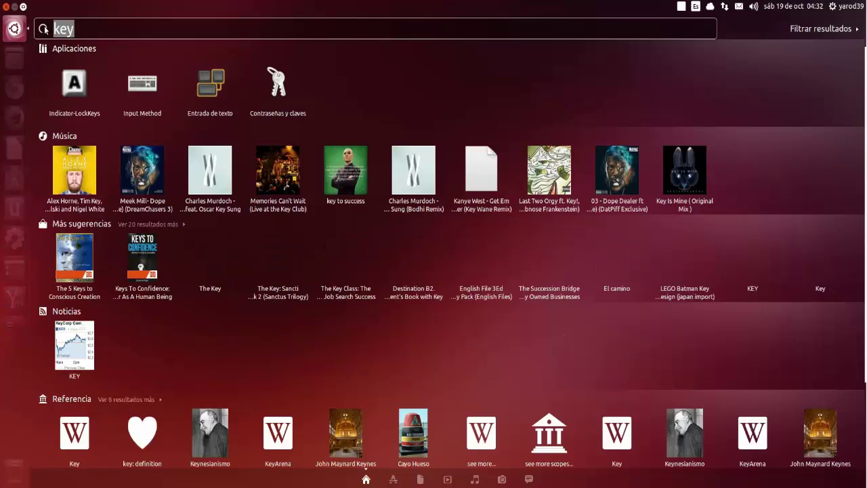
Step: Erase the 'key' query so the Dash shows its default home results
{"action": "key", "text": "BackSpace"}
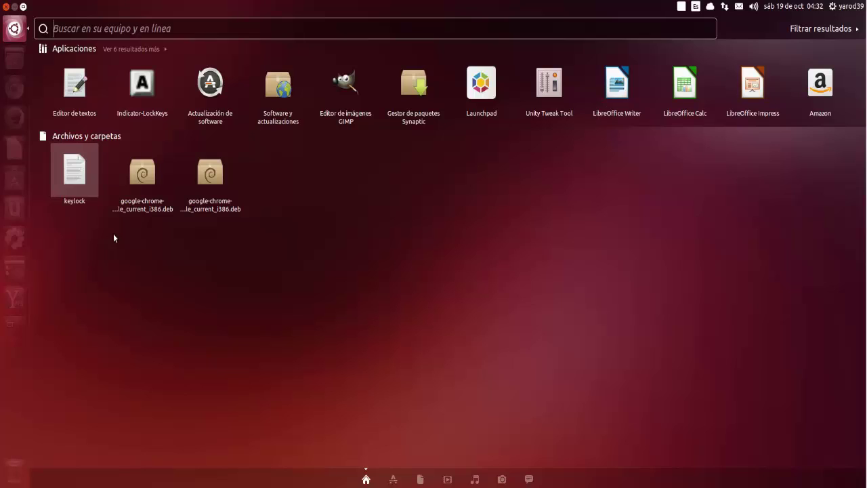
Step: Search the Dash for 'Portugal' and show the category and source filters
{"action": "type", "text": "Por"}
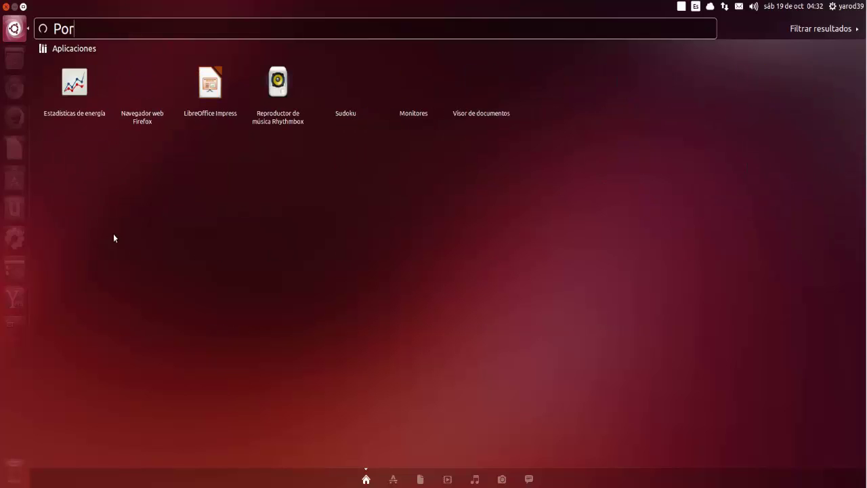
{"action": "type", "text": "tugal"}
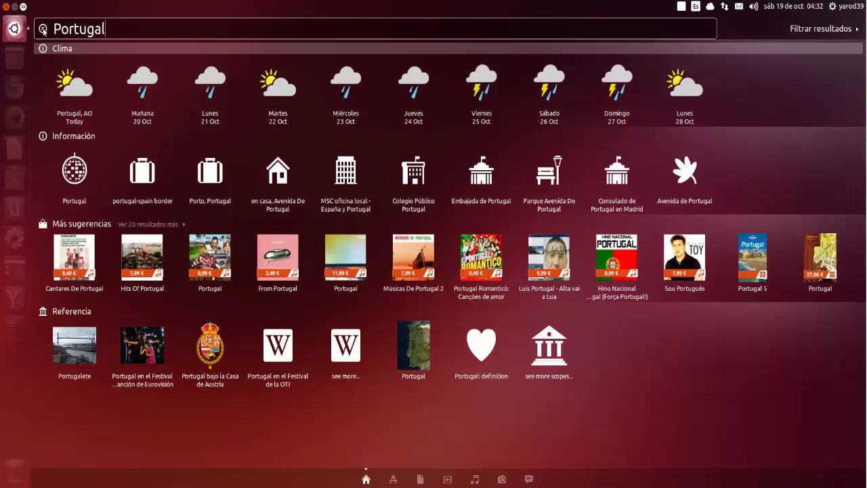
{"action": "left_click", "coordinate": [831, 29]}
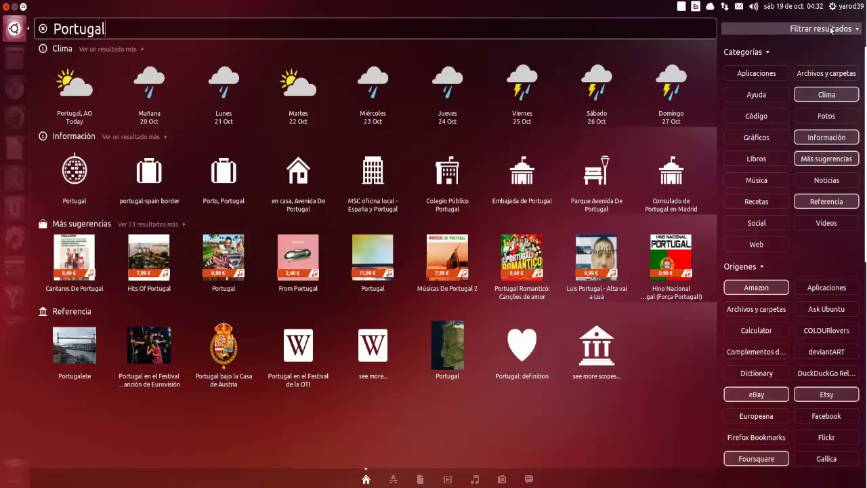
Step: Toggle Europeana on in the Orígenes source list, then switch to the Applications lens
{"action": "scroll", "coordinate": [798, 311], "scroll_direction": "down", "scroll_amount": 1}
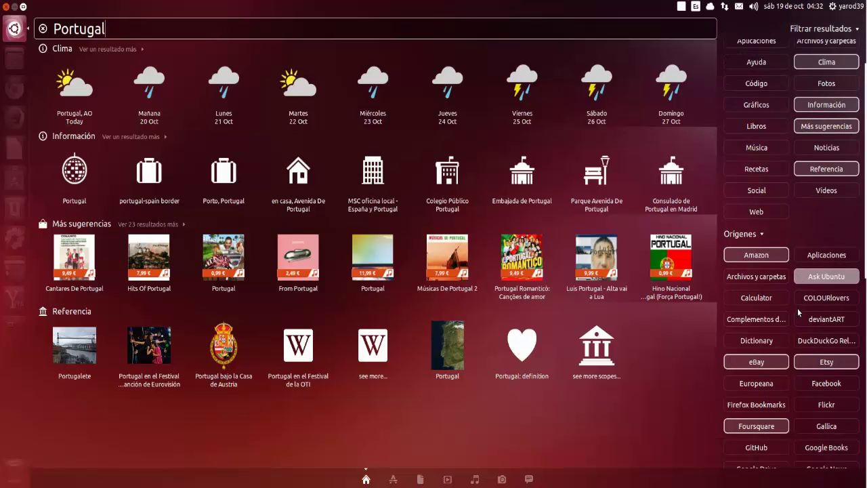
{"action": "scroll", "coordinate": [798, 312], "scroll_direction": "down", "scroll_amount": 5}
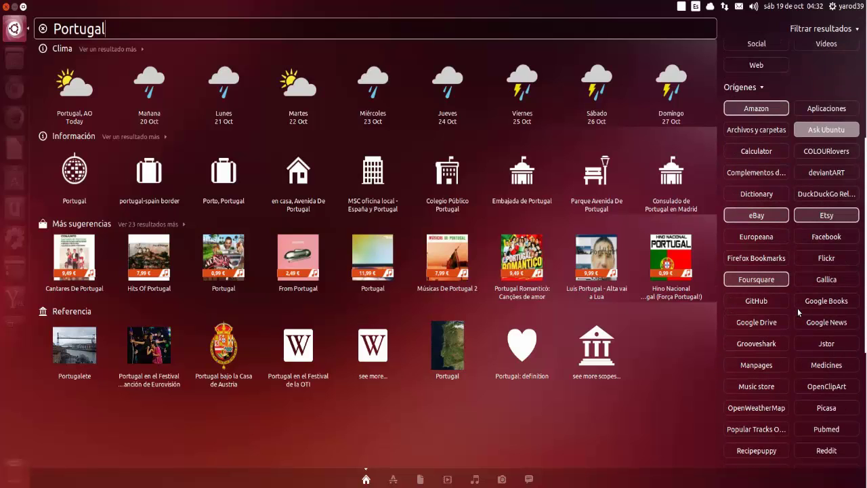
{"action": "scroll", "coordinate": [797, 308], "scroll_direction": "down", "scroll_amount": 2}
{"action": "scroll", "coordinate": [797, 308], "scroll_direction": "down", "scroll_amount": 2}
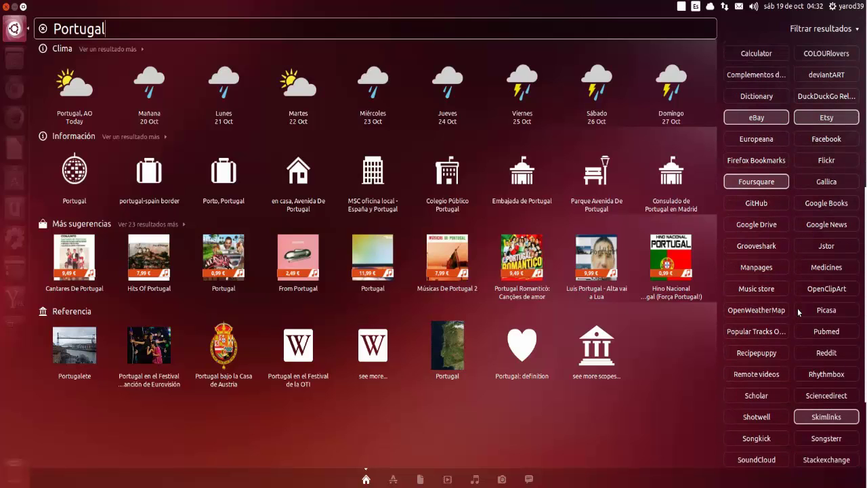
{"action": "scroll", "coordinate": [798, 312], "scroll_direction": "down", "scroll_amount": 2}
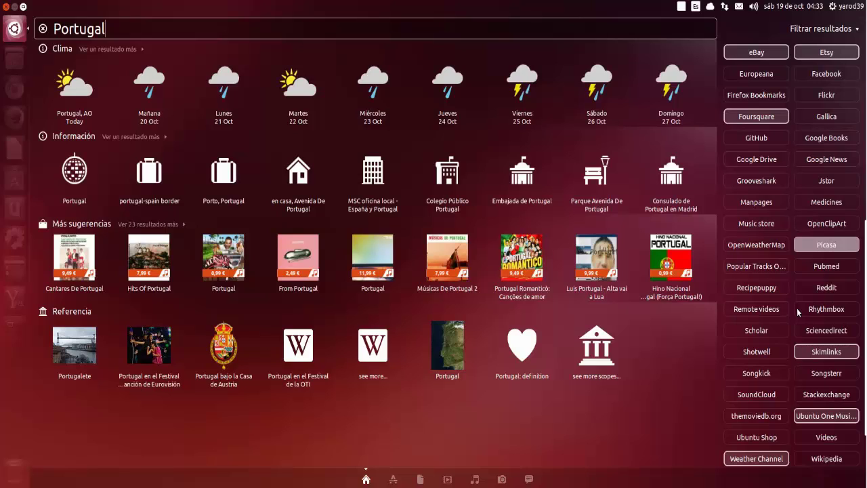
{"action": "scroll", "coordinate": [798, 312], "scroll_direction": "down", "scroll_amount": 1}
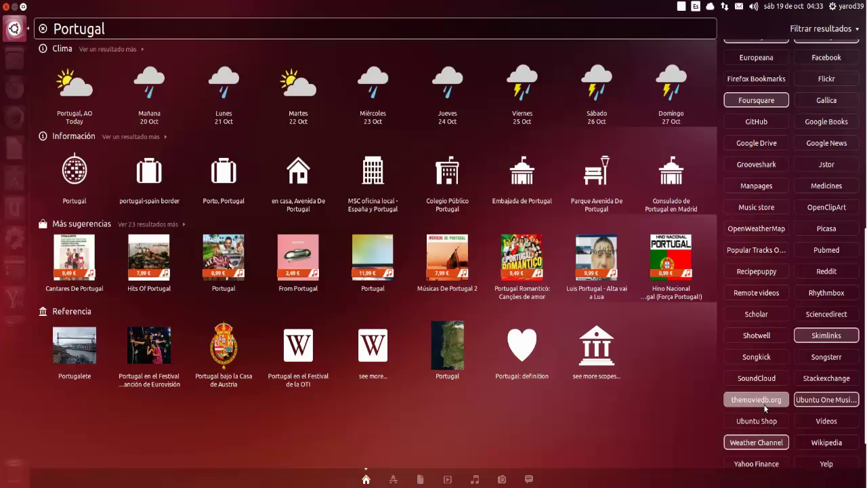
{"action": "scroll", "coordinate": [764, 404], "scroll_direction": "down", "scroll_amount": 2}
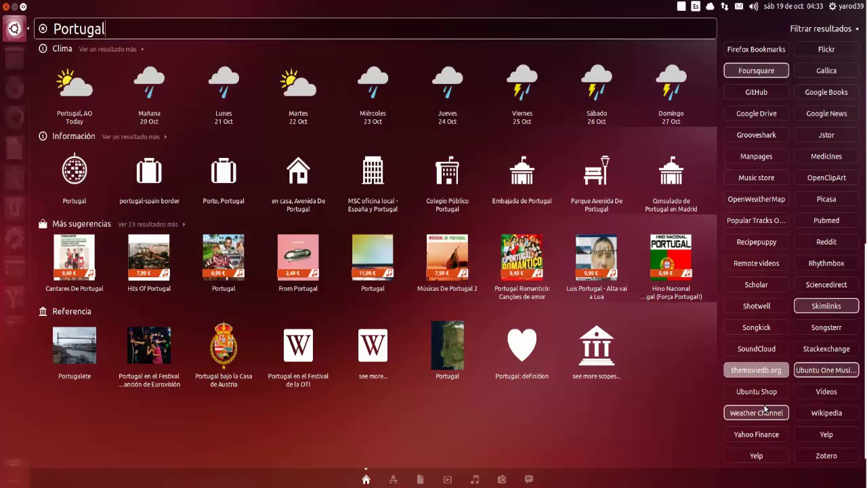
{"action": "scroll", "coordinate": [765, 407], "scroll_direction": "up", "scroll_amount": 2}
{"action": "scroll", "coordinate": [765, 407], "scroll_direction": "up", "scroll_amount": 1}
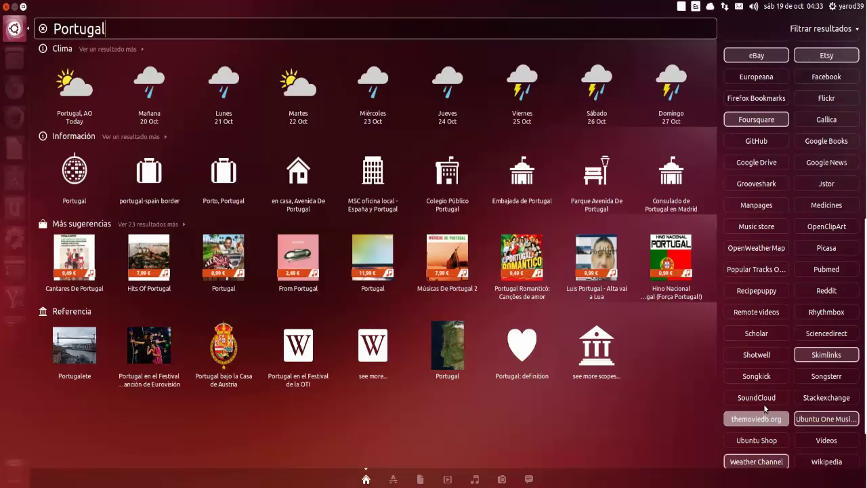
{"action": "scroll", "coordinate": [764, 407], "scroll_direction": "up", "scroll_amount": 3}
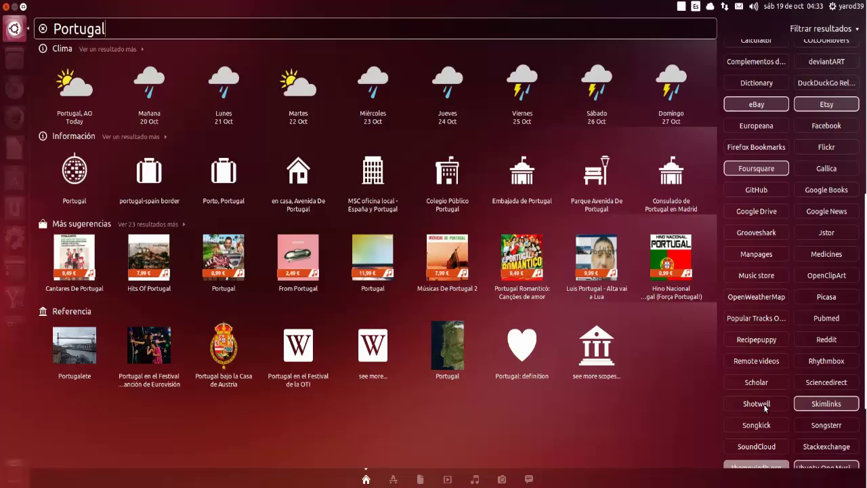
{"action": "scroll", "coordinate": [765, 407], "scroll_direction": "up", "scroll_amount": 3}
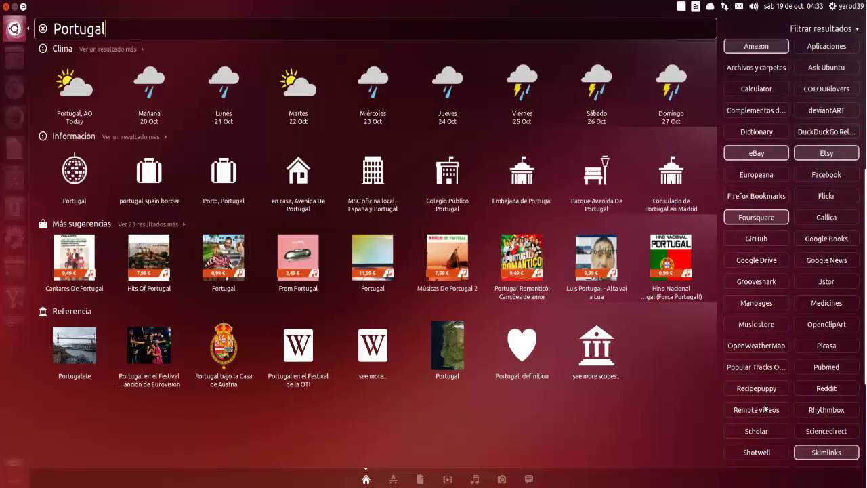
{"action": "scroll", "coordinate": [765, 409], "scroll_direction": "up", "scroll_amount": 3}
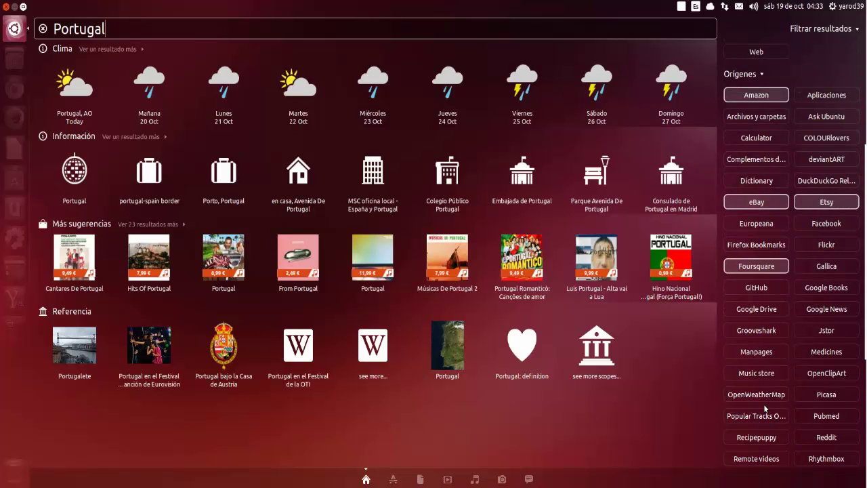
{"action": "scroll", "coordinate": [765, 407], "scroll_direction": "up", "scroll_amount": 2}
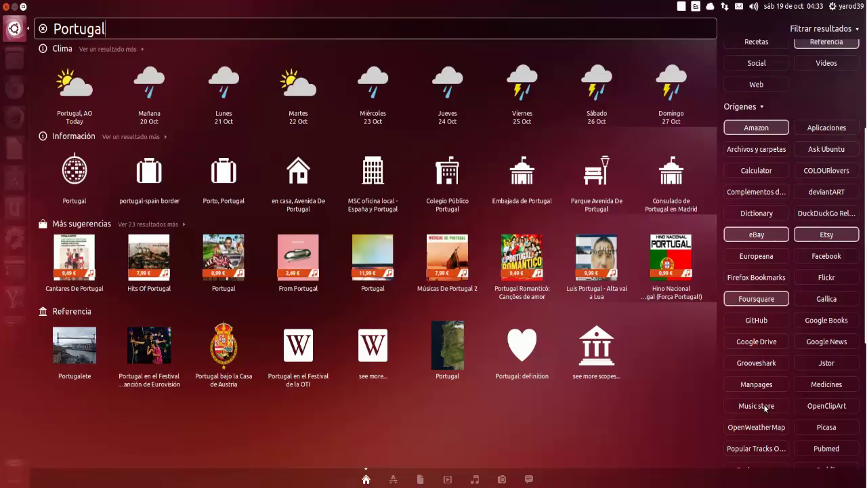
{"action": "scroll", "coordinate": [765, 407], "scroll_direction": "up", "scroll_amount": 2}
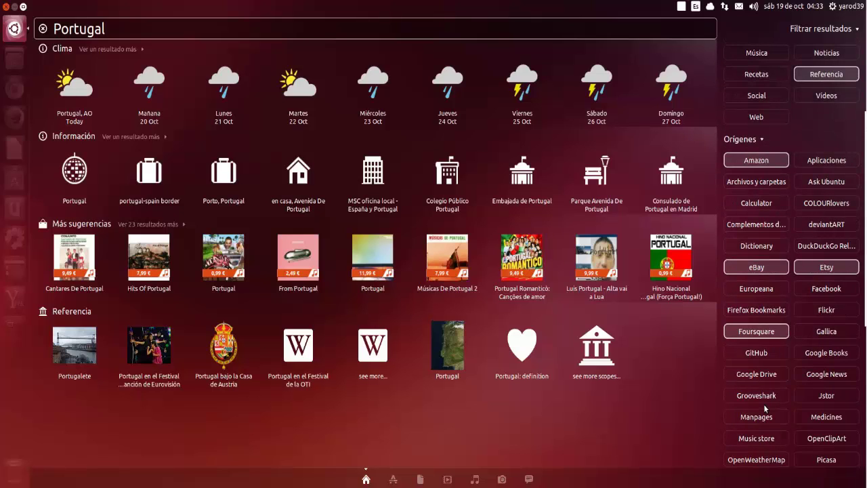
{"action": "scroll", "coordinate": [765, 408], "scroll_direction": "up", "scroll_amount": 4}
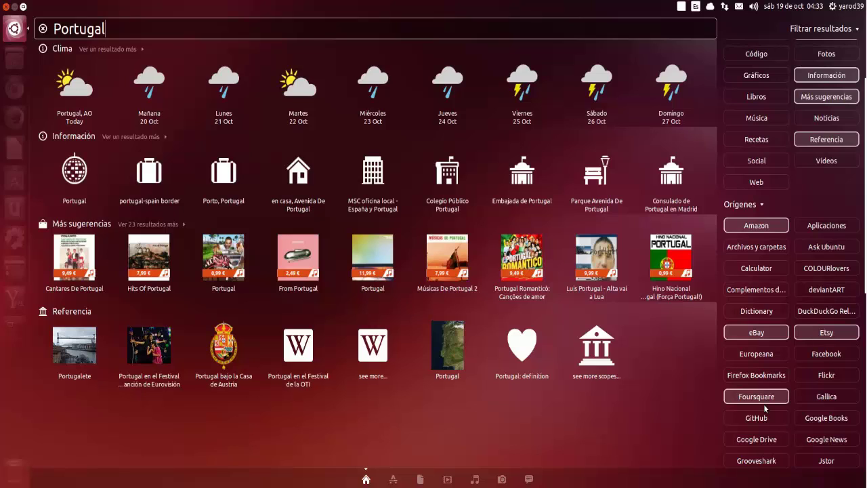
{"action": "scroll", "coordinate": [765, 408], "scroll_direction": "up", "scroll_amount": 4}
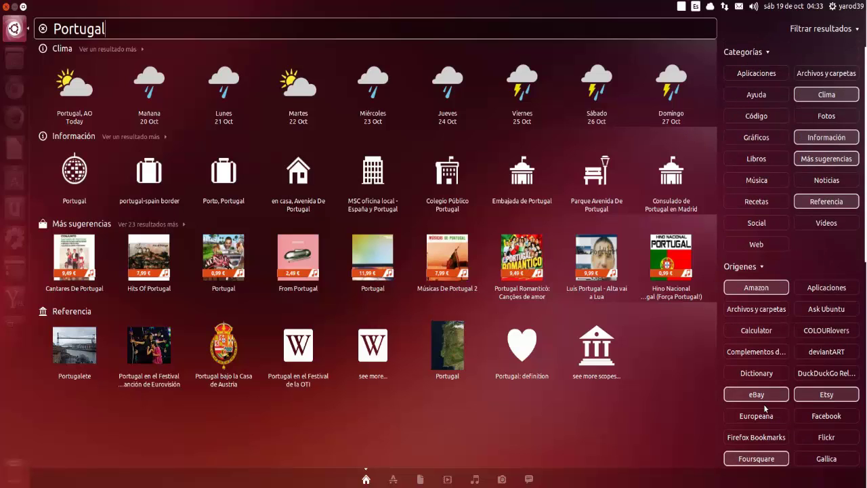
{"action": "left_click", "coordinate": [757, 413]}
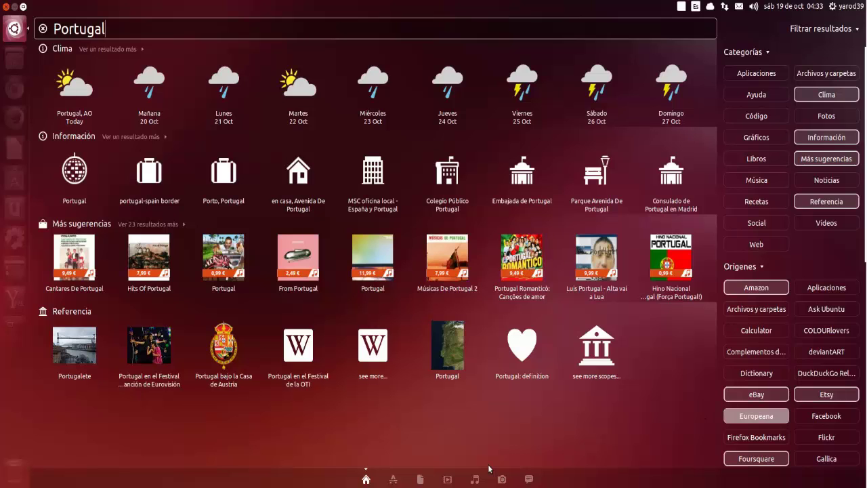
{"action": "left_click", "coordinate": [393, 479]}
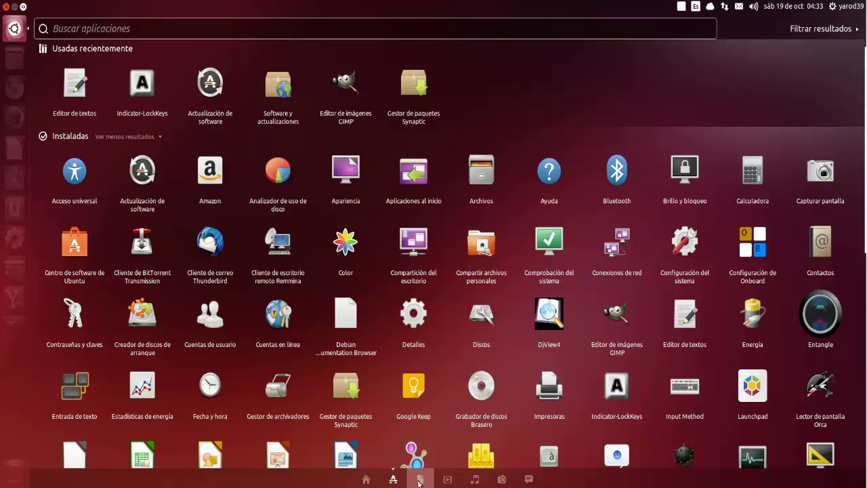
Step: Cycle through the Files, Videos, Music, Photos and Social lenses, then close the Dash
{"action": "left_click", "coordinate": [420, 479]}
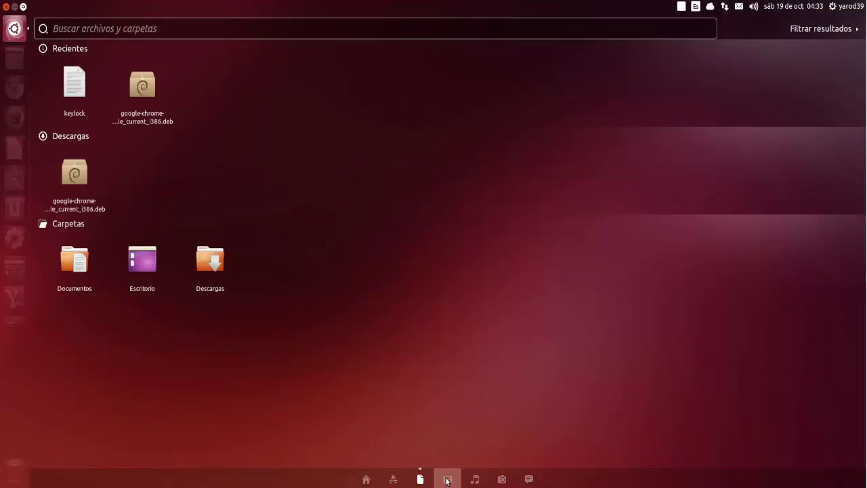
{"action": "left_click", "coordinate": [447, 479]}
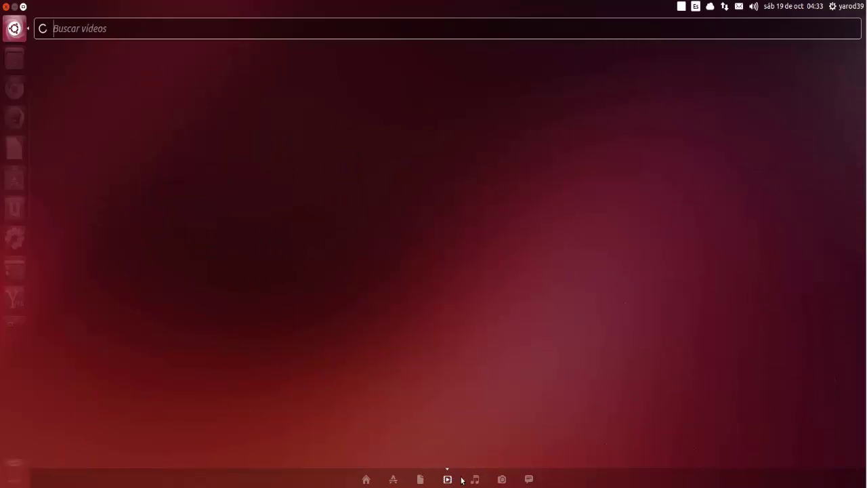
{"action": "left_click", "coordinate": [474, 478]}
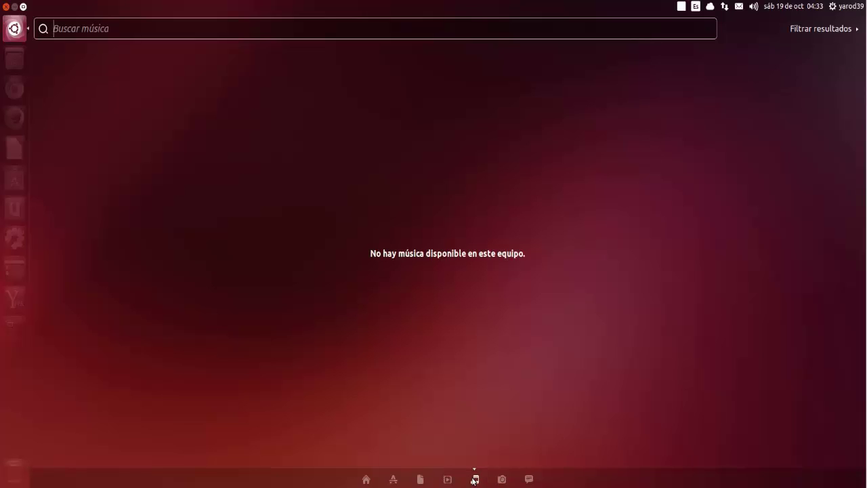
{"action": "left_click", "coordinate": [500, 480]}
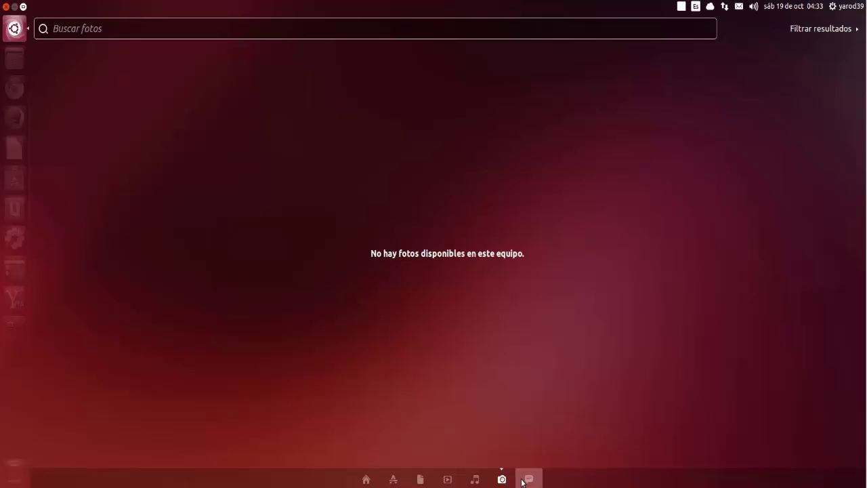
{"action": "left_click", "coordinate": [528, 479]}
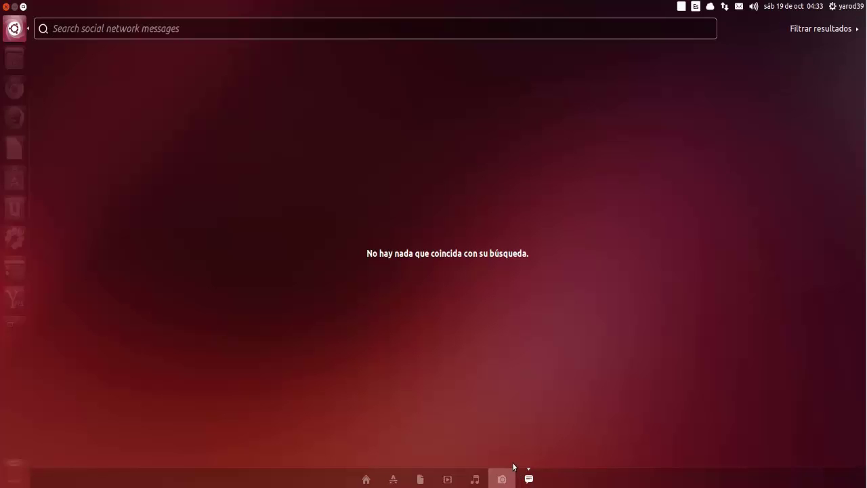
{"action": "left_click", "coordinate": [17, 32]}
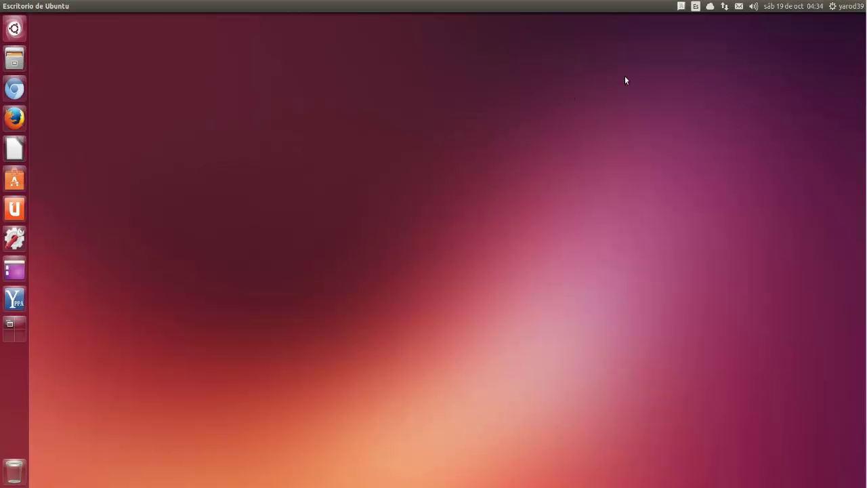
{"action": "left_click", "coordinate": [696, 7]}
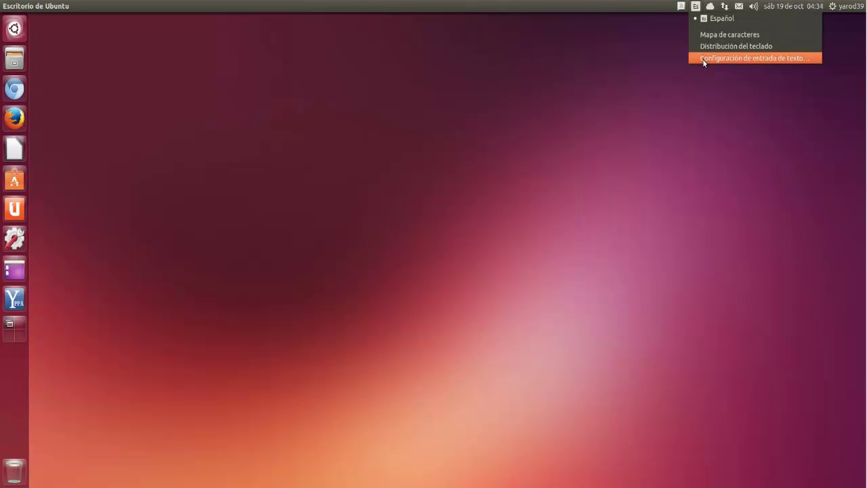
{"action": "left_click", "coordinate": [667, 105]}
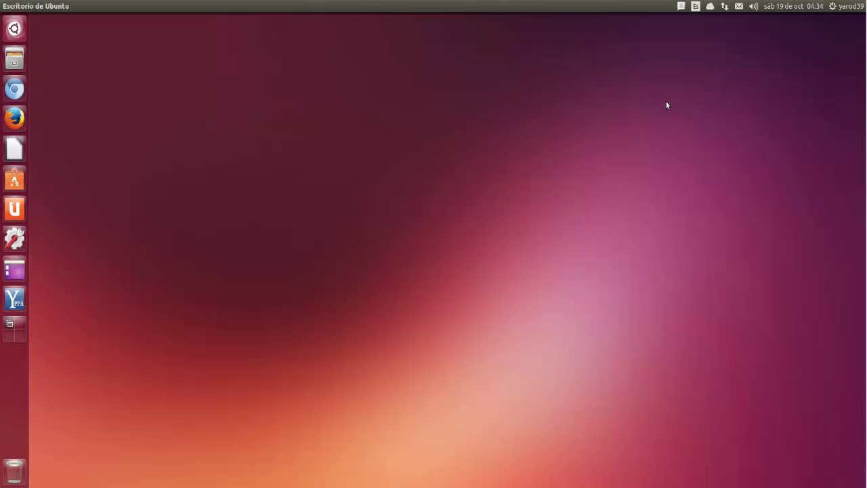
{"action": "left_click", "coordinate": [844, 8]}
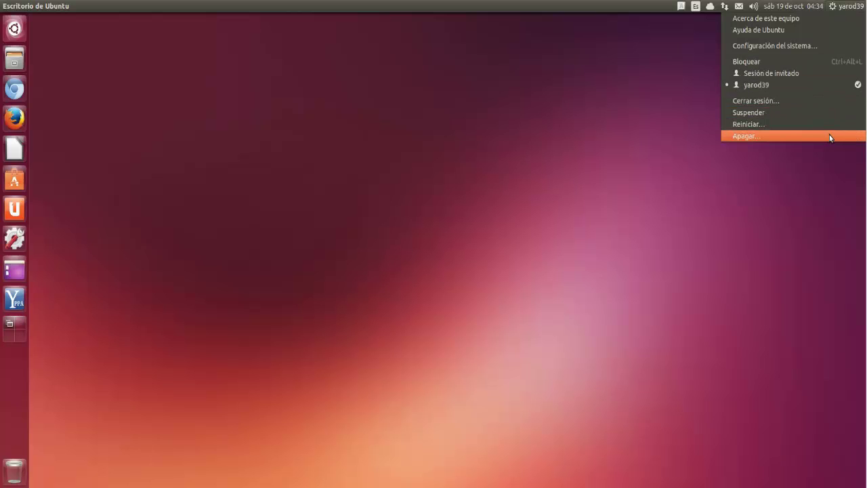
{"action": "left_click", "coordinate": [653, 175]}
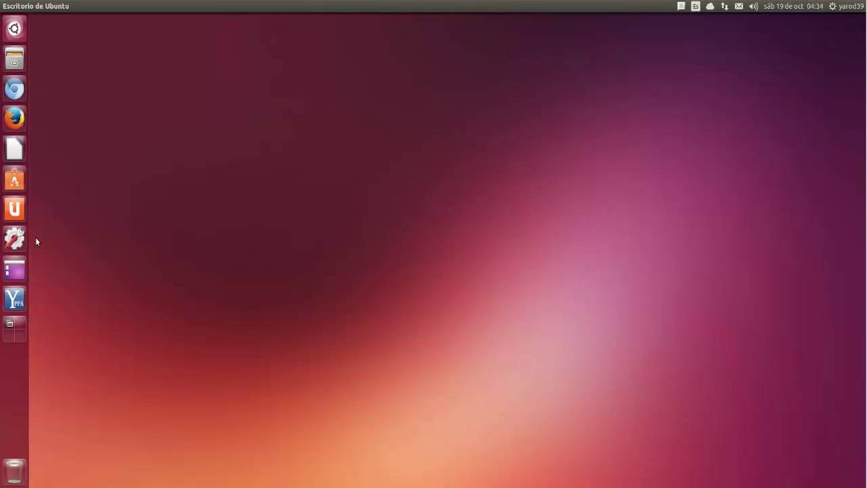
Step: Launch System Settings from the launcher and go to the Apariencia panel
{"action": "left_click", "coordinate": [18, 243]}
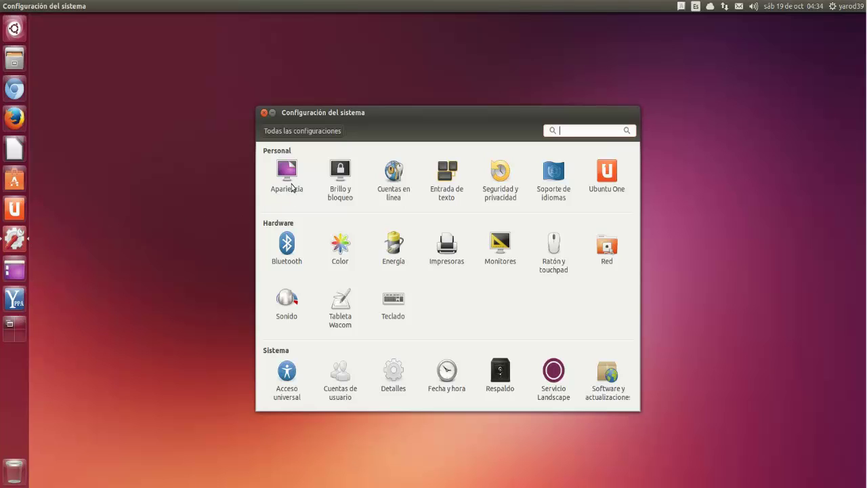
{"action": "left_click", "coordinate": [287, 173]}
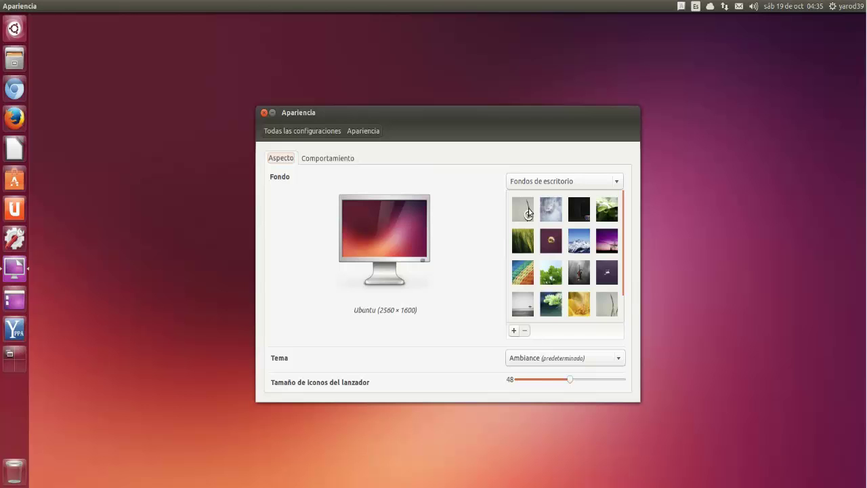
Step: Preview wallpapers including 163, Cyclotron, Gota D'água, Grass, Mountains and Mr. Tau and The Tree
{"action": "left_click", "coordinate": [528, 213]}
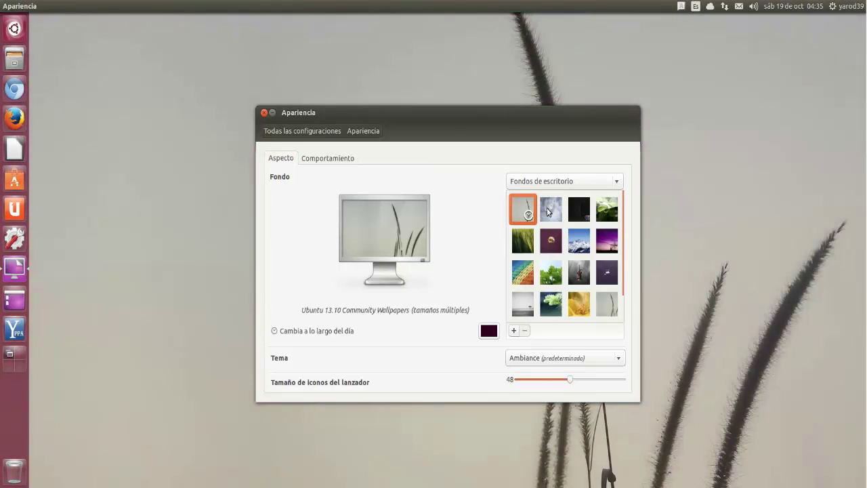
{"action": "left_click", "coordinate": [549, 211]}
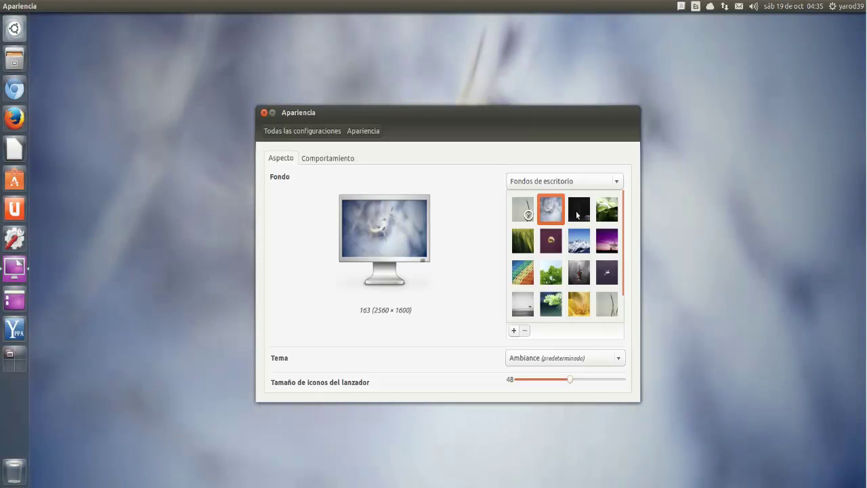
{"action": "left_click", "coordinate": [576, 215]}
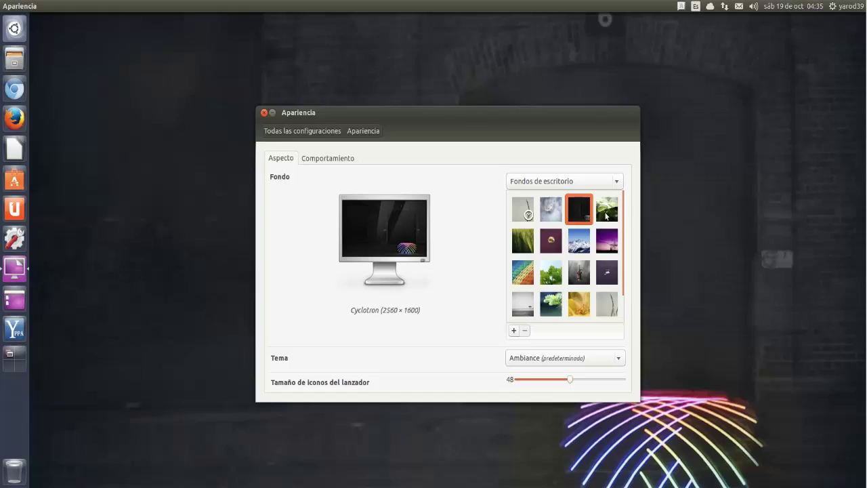
{"action": "left_click", "coordinate": [606, 216]}
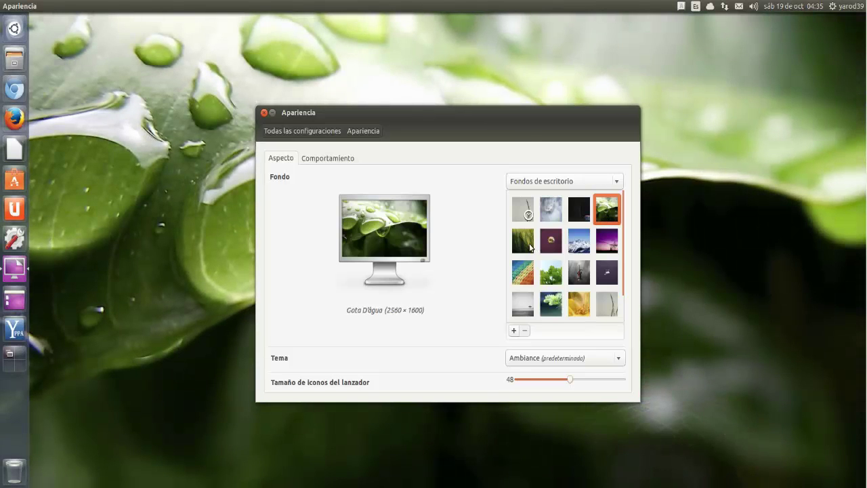
{"action": "left_click", "coordinate": [530, 248]}
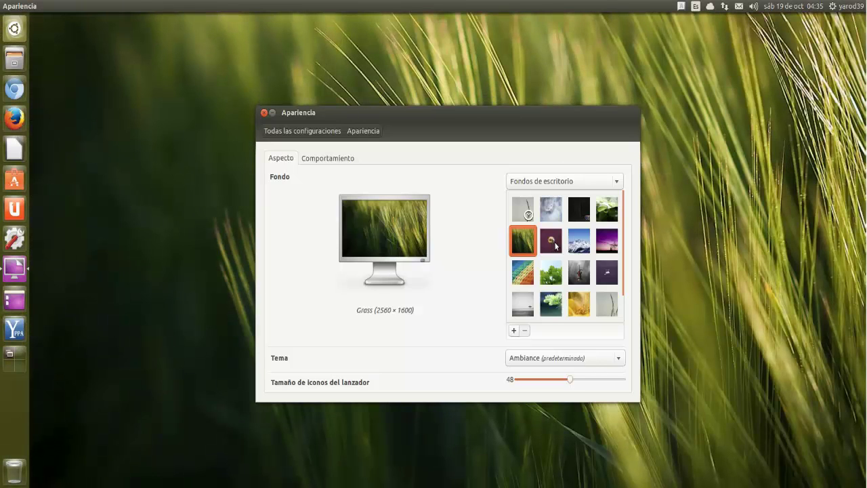
{"action": "left_click", "coordinate": [554, 244]}
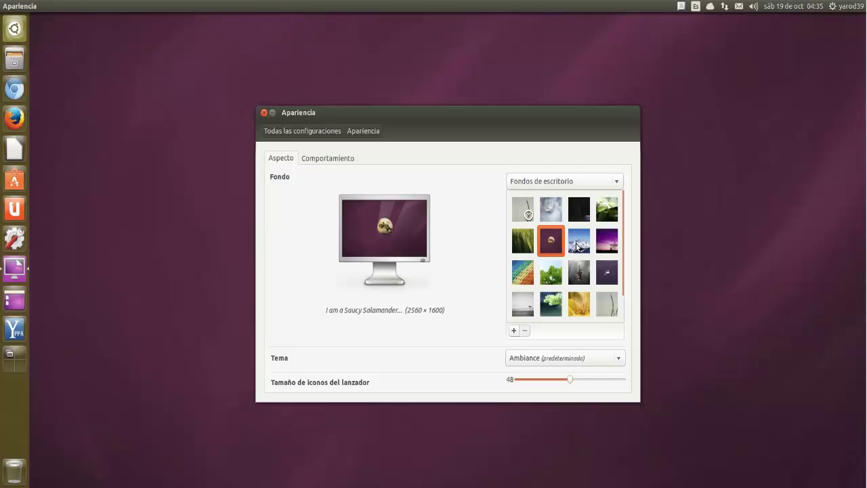
{"action": "left_click", "coordinate": [576, 247]}
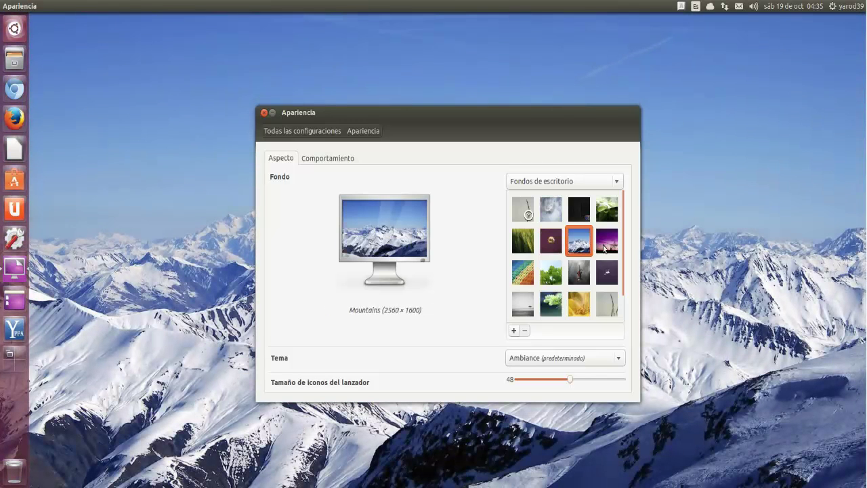
{"action": "left_click", "coordinate": [605, 249]}
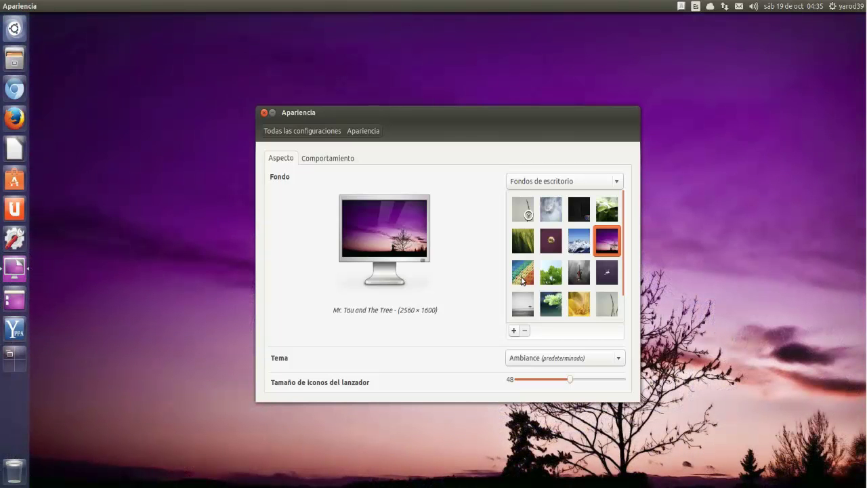
Step: Try Nylon Rainbow, Oak and Salamander, then settle on Saucy Salamander Abstract and reposition the window
{"action": "left_click", "coordinate": [521, 281]}
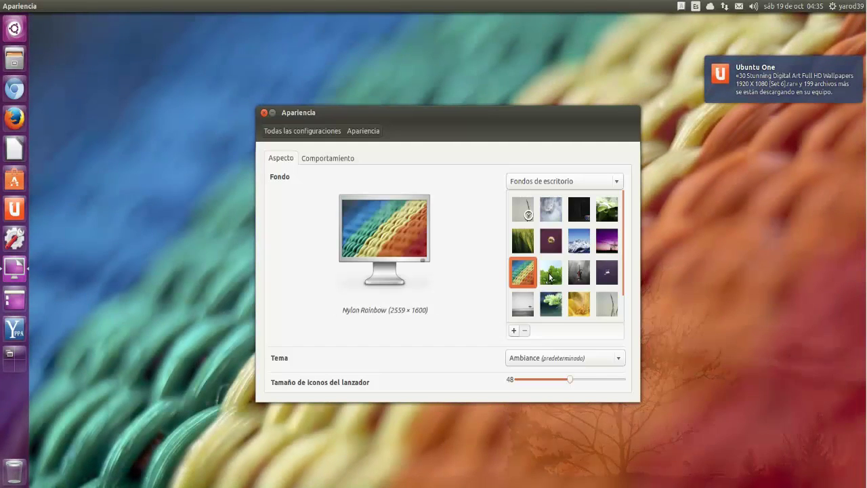
{"action": "left_click", "coordinate": [550, 275]}
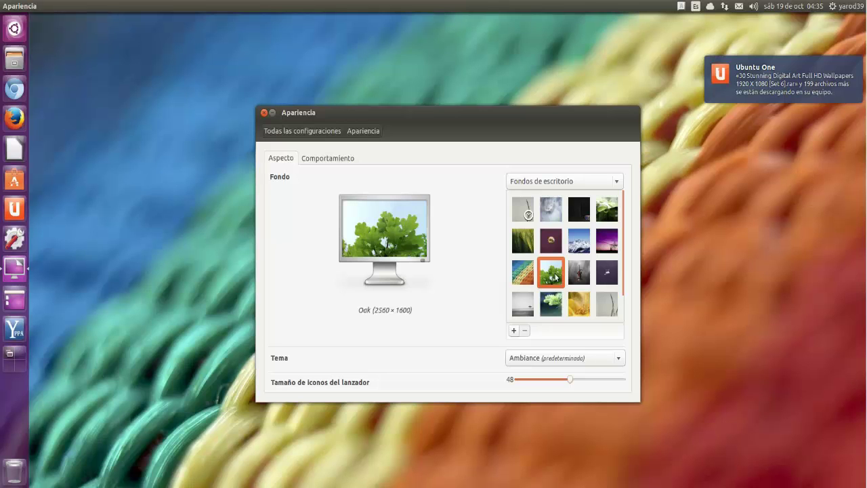
{"action": "left_click", "coordinate": [579, 274]}
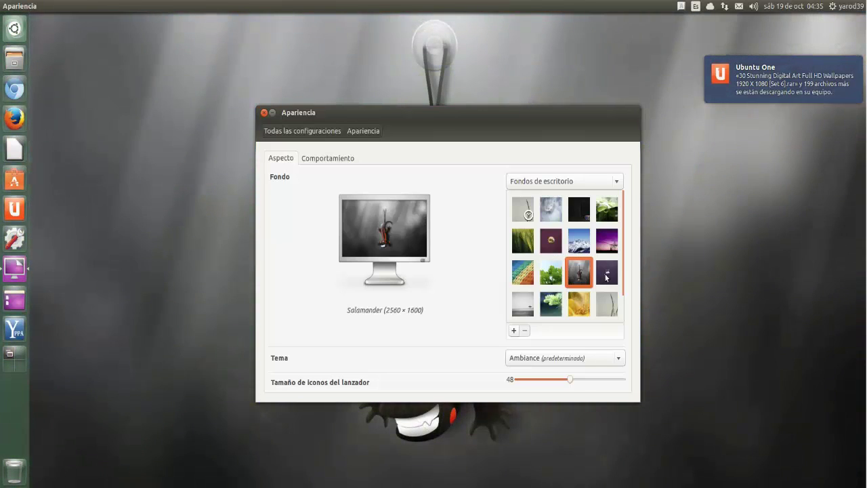
{"action": "left_click", "coordinate": [607, 274]}
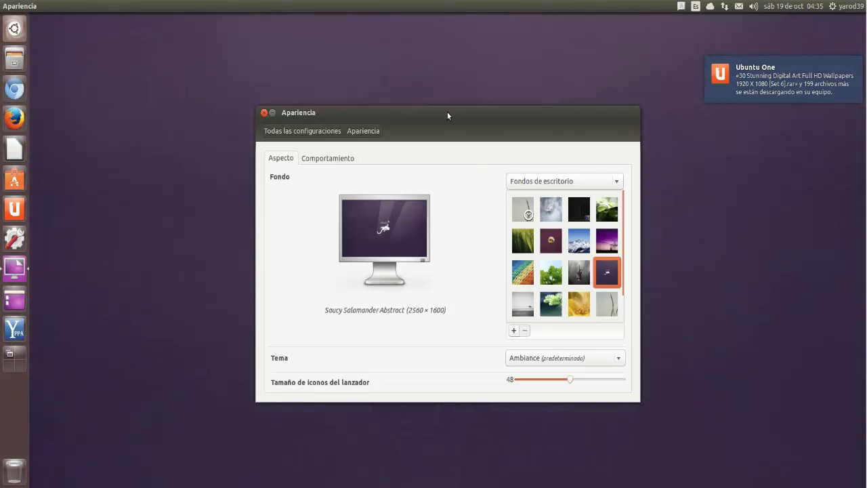
{"action": "left_click_drag", "start_coordinate": [467, 113], "coordinate": [390, 103]}
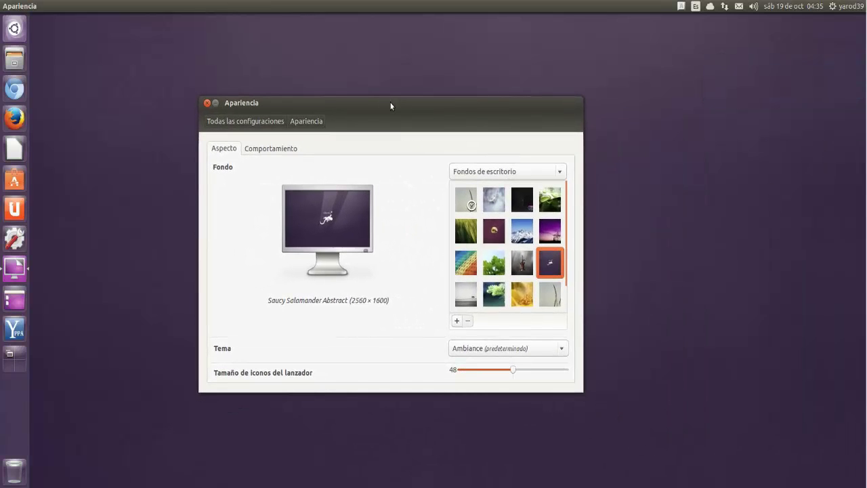
Step: Look at Ratón y touchpad, then open Impresoras listing six printers with HP ENVY 120 default
{"action": "left_click", "coordinate": [251, 124]}
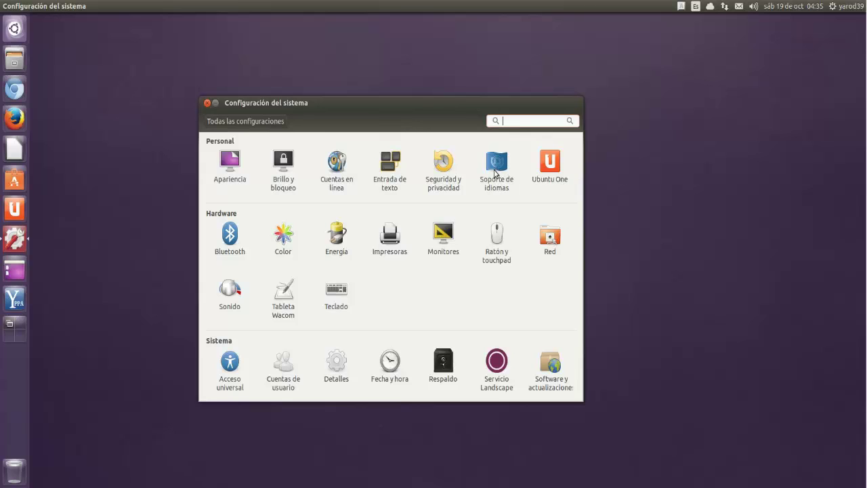
{"action": "left_click", "coordinate": [502, 236]}
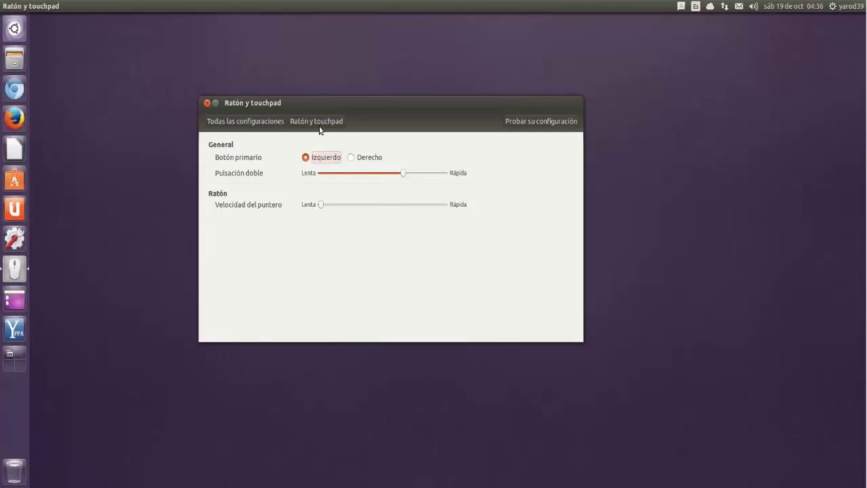
{"action": "left_click", "coordinate": [256, 123]}
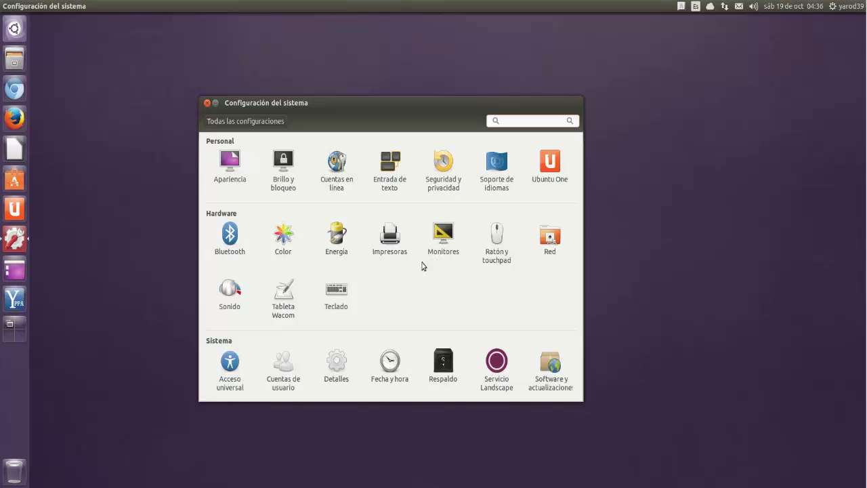
{"action": "left_click", "coordinate": [392, 247]}
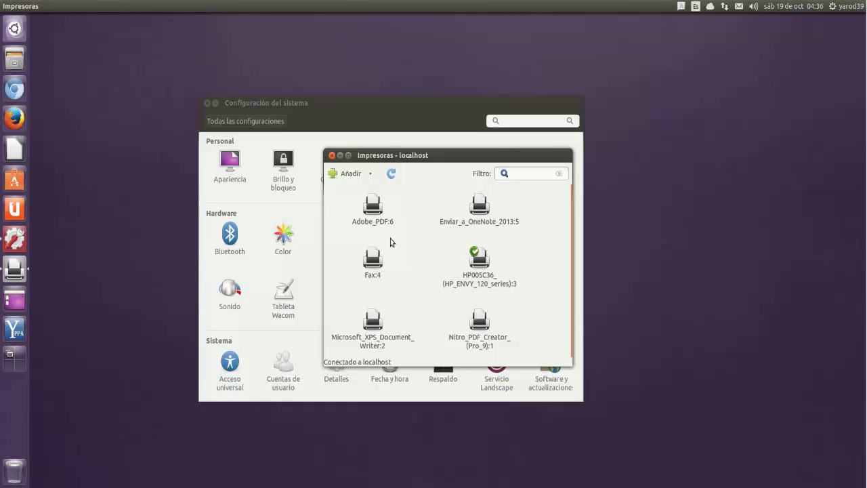
Step: Close Impresoras, glance at Tableta Wacom, and open Ubuntu One showing 33 of 65 GiB used
{"action": "left_click", "coordinate": [332, 156]}
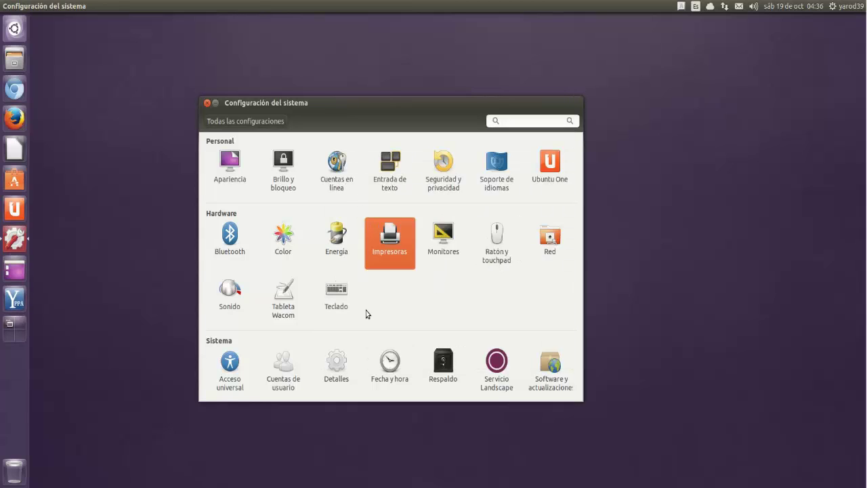
{"action": "left_click", "coordinate": [286, 296]}
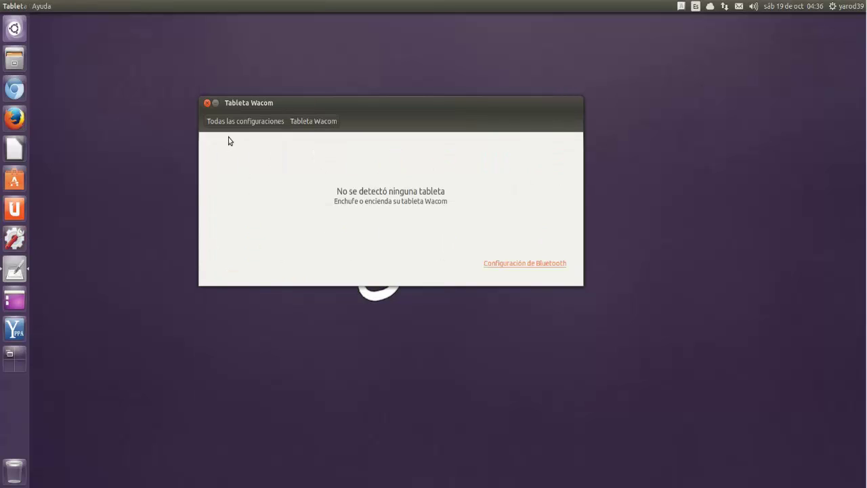
{"action": "left_click", "coordinate": [232, 120]}
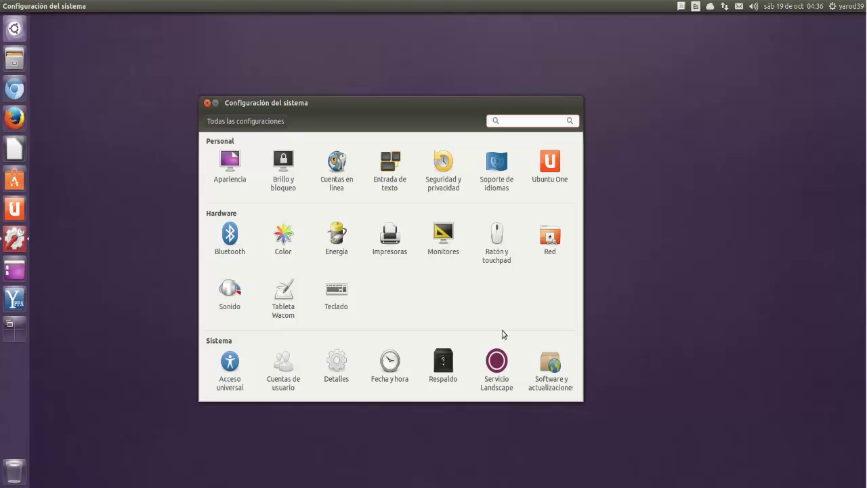
{"action": "left_click", "coordinate": [553, 170]}
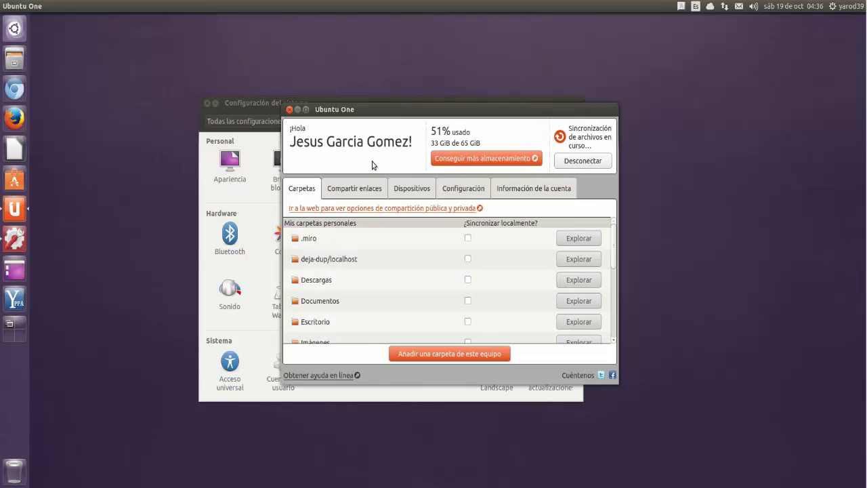
Step: Close Ubuntu One, check its indicator menu, and go to the Cuentas en línea panel
{"action": "left_click", "coordinate": [289, 110]}
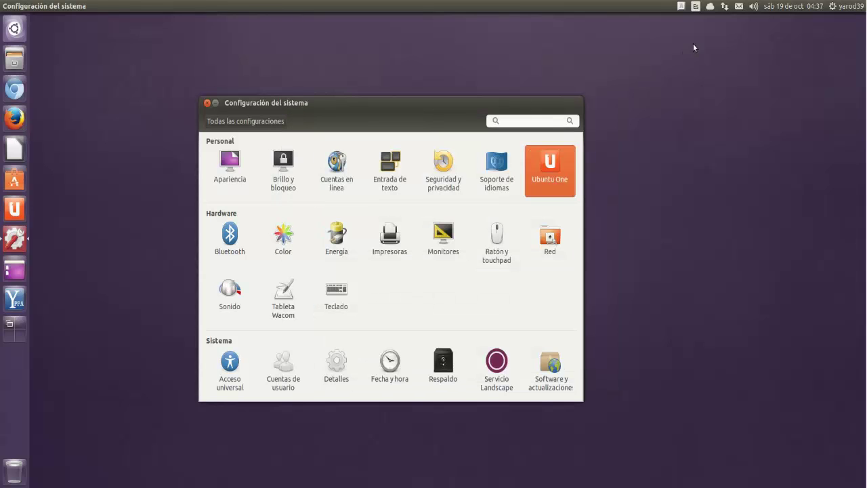
{"action": "left_click", "coordinate": [711, 7]}
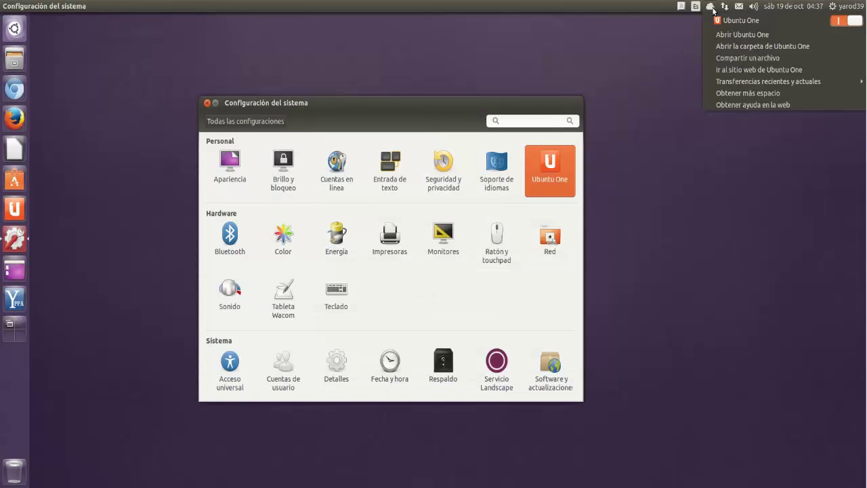
{"action": "left_click", "coordinate": [711, 8]}
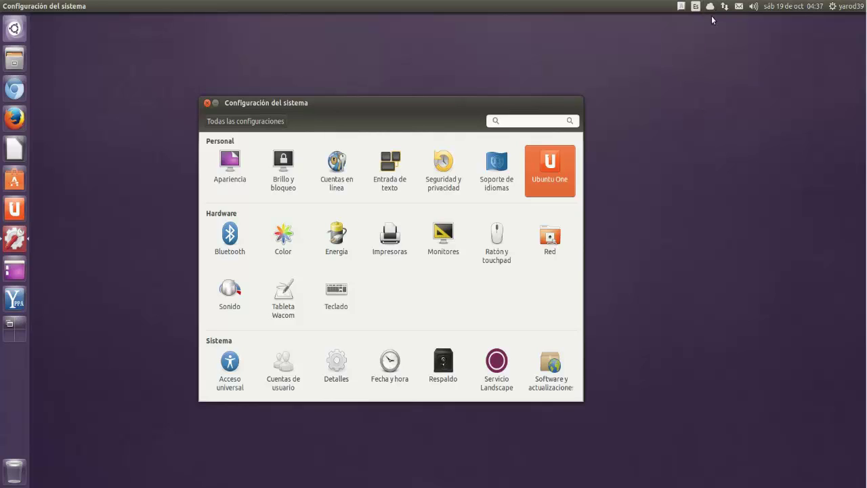
{"action": "left_click", "coordinate": [337, 166]}
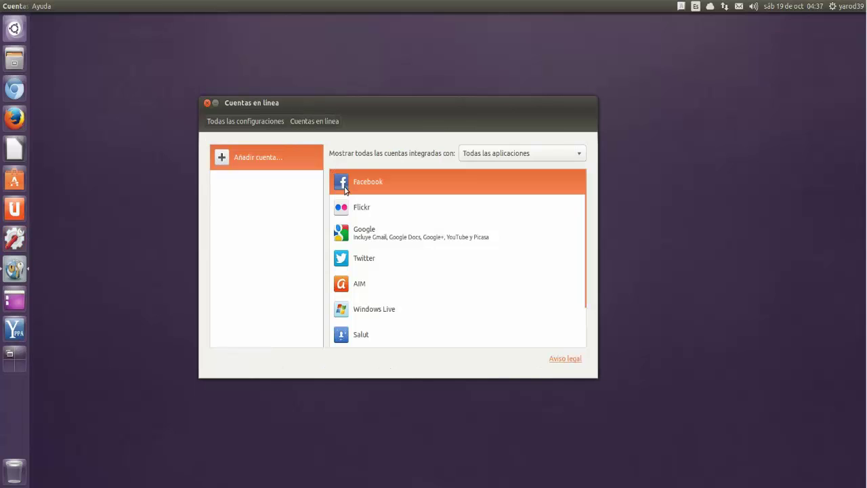
{"action": "left_click", "coordinate": [342, 181]}
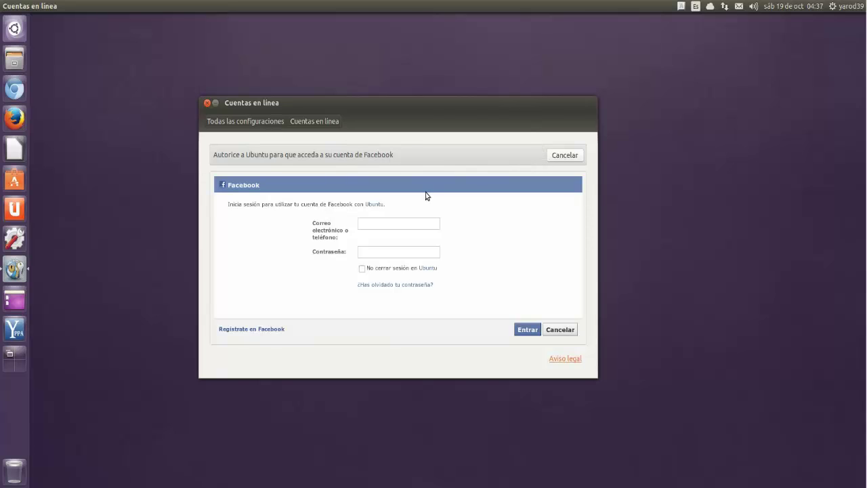
{"action": "left_click", "coordinate": [374, 224]}
{"action": "right_click", "coordinate": [371, 224]}
{"action": "left_click", "coordinate": [384, 257]}
{"action": "left_click", "coordinate": [564, 155]}
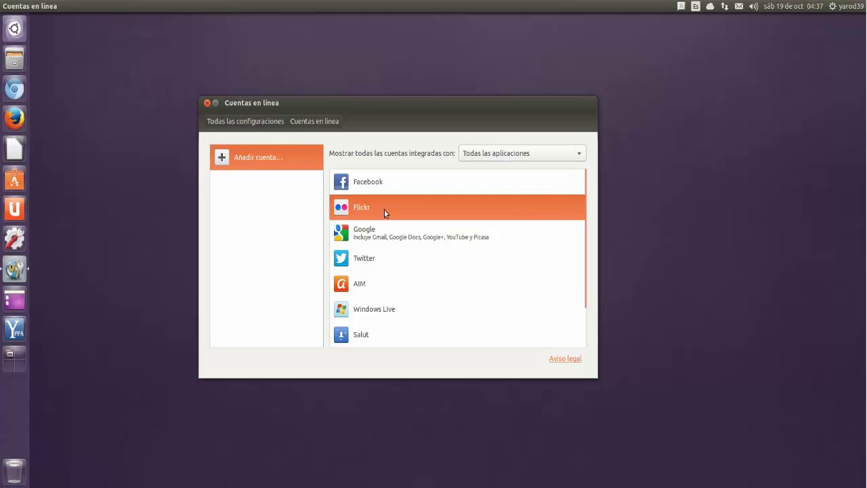
Step: Start adding a Flickr account and sign in with the Yahoo ID and account password
{"action": "left_click", "coordinate": [384, 212]}
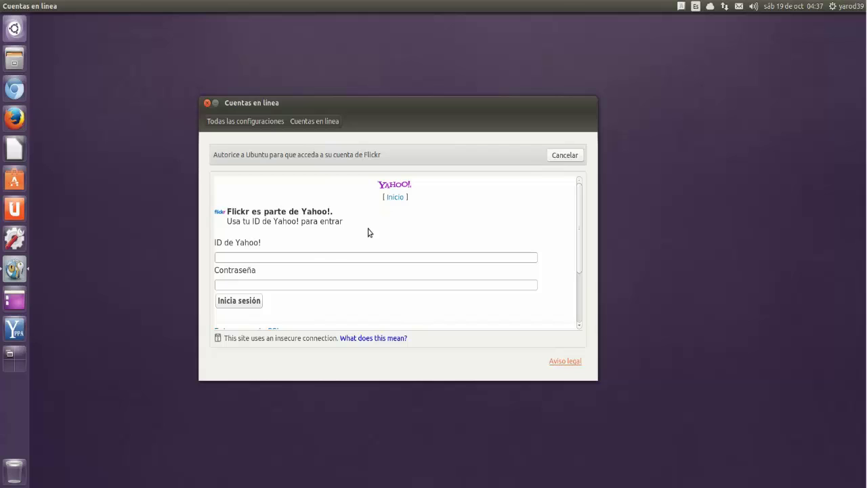
{"action": "left_click", "coordinate": [308, 257]}
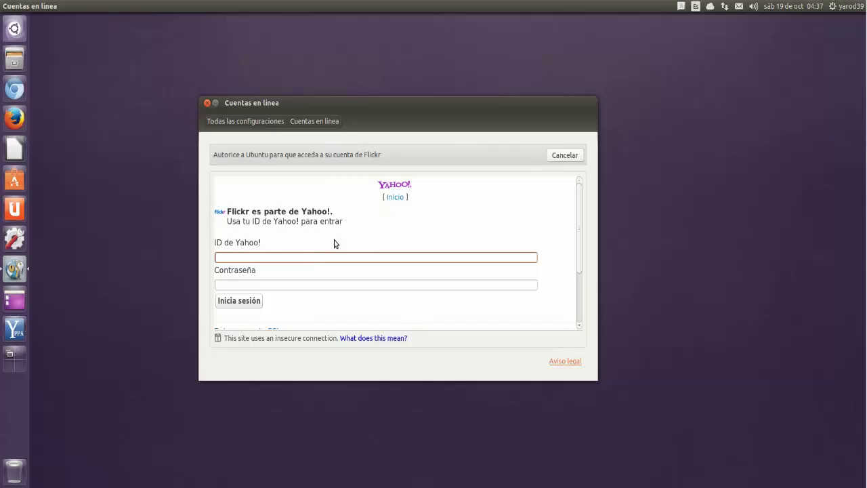
{"action": "key", "text": "Tab"}
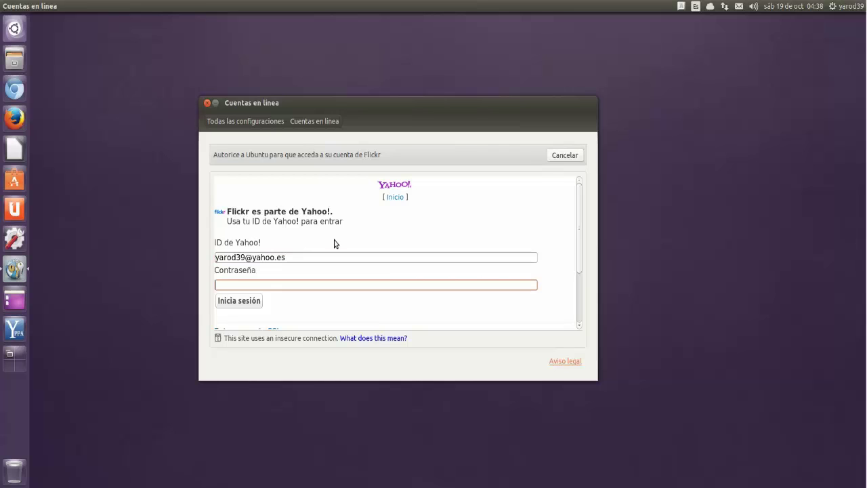
{"action": "type", "text": "*************"}
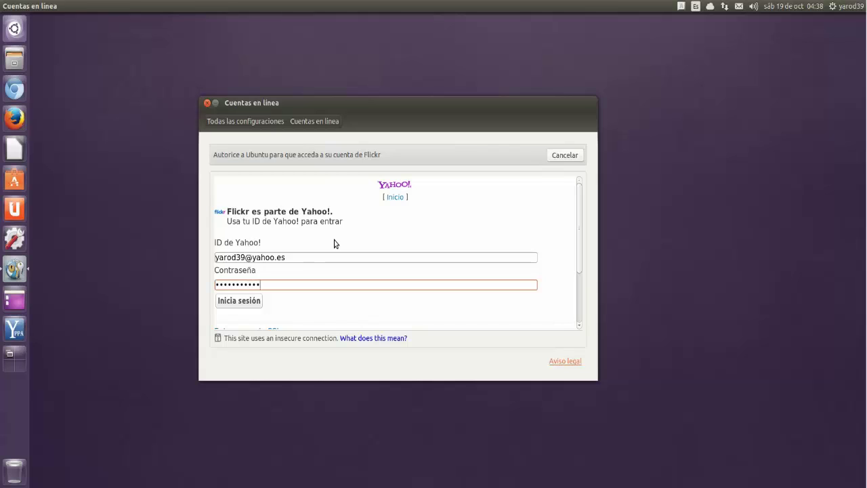
{"action": "key", "text": "Return"}
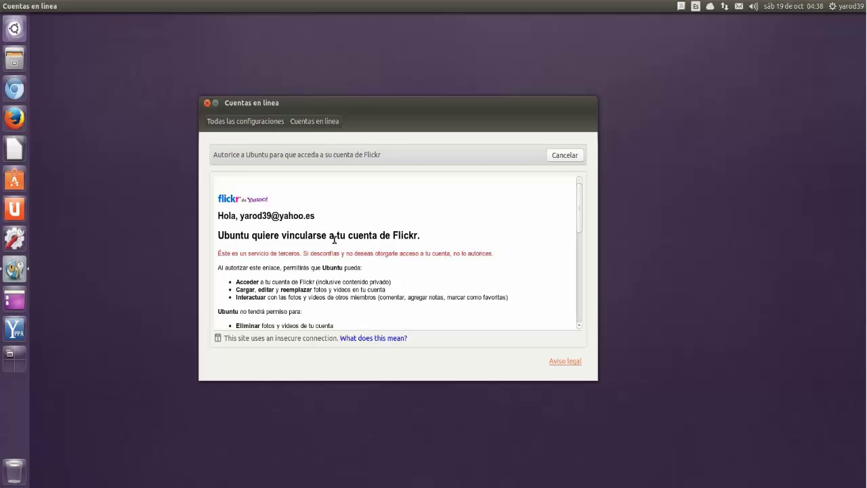
Step: Grant Ubuntu permission to use the Flickr account and return to 'Añadir cuenta...'
{"action": "scroll", "coordinate": [334, 239], "scroll_direction": "down", "scroll_amount": 3}
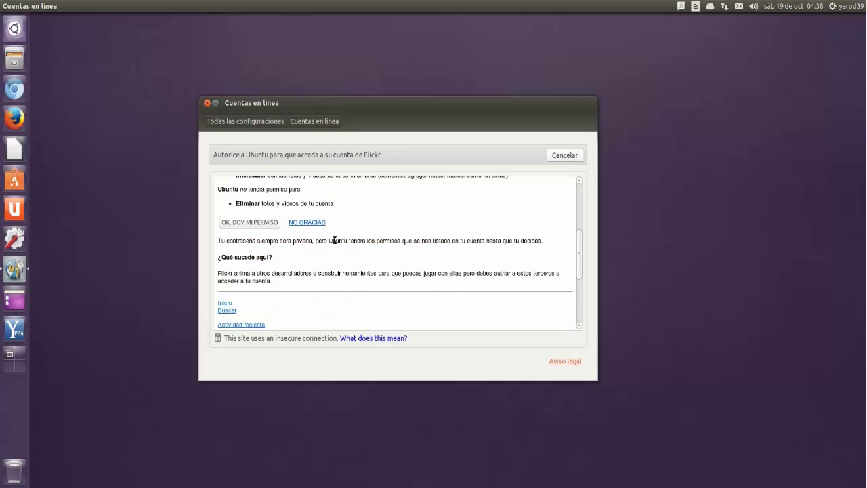
{"action": "left_click", "coordinate": [249, 223]}
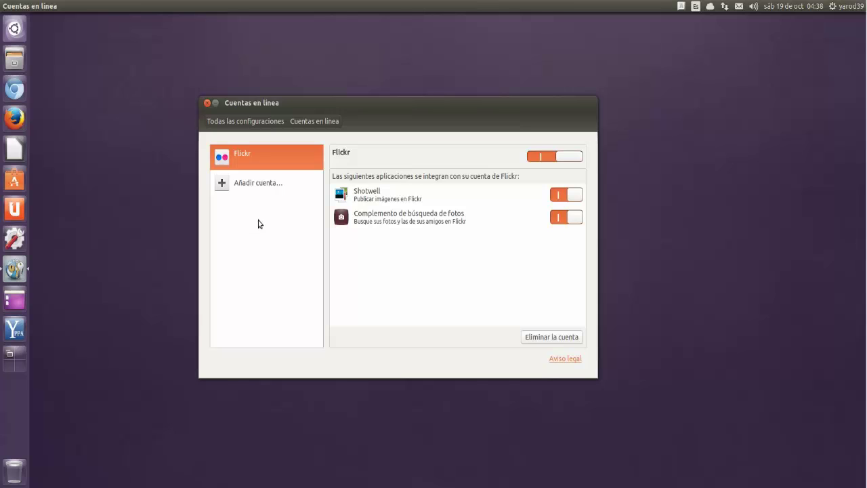
{"action": "left_click", "coordinate": [260, 182]}
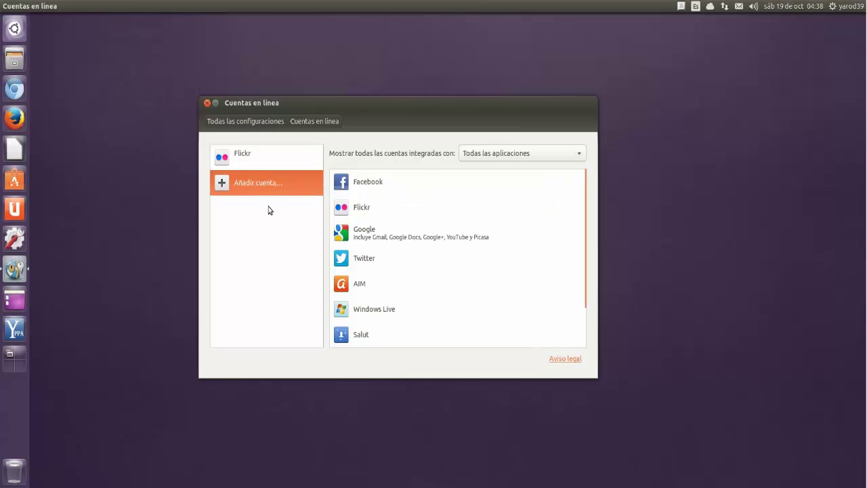
Step: Add a Google account by signing in with its e-mail and password and granting Ubuntu access
{"action": "left_click", "coordinate": [346, 234]}
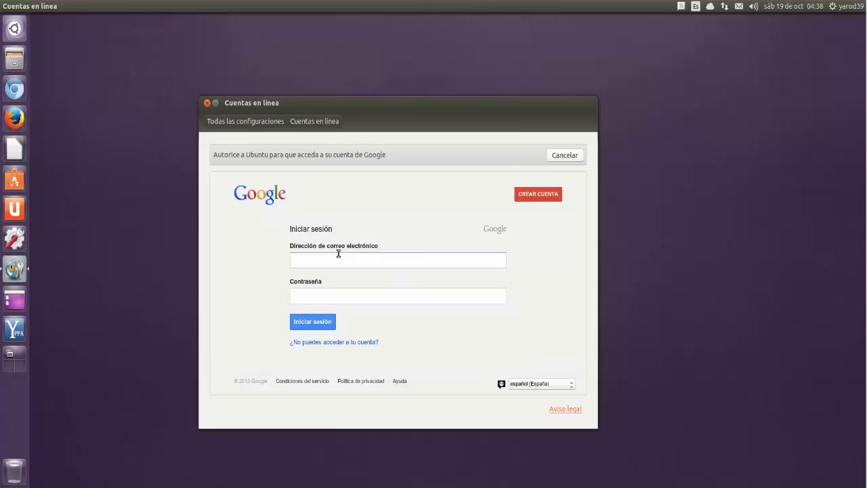
{"action": "left_click", "coordinate": [339, 255]}
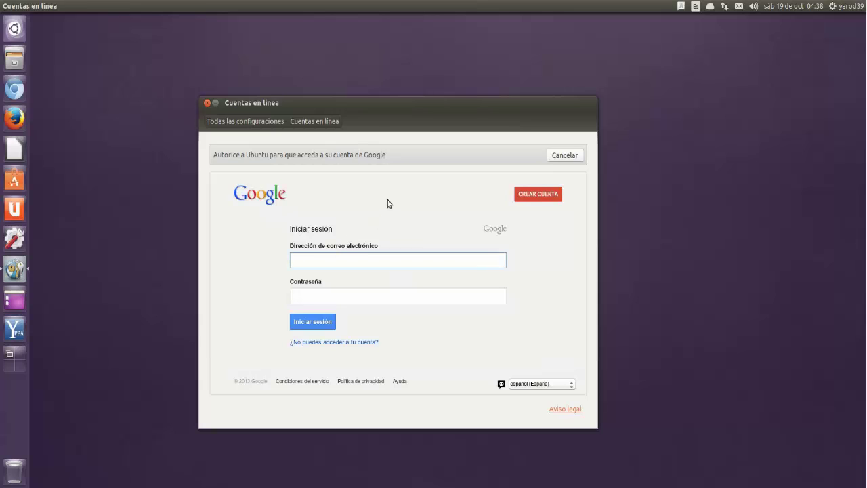
{"action": "key", "text": "Tab"}
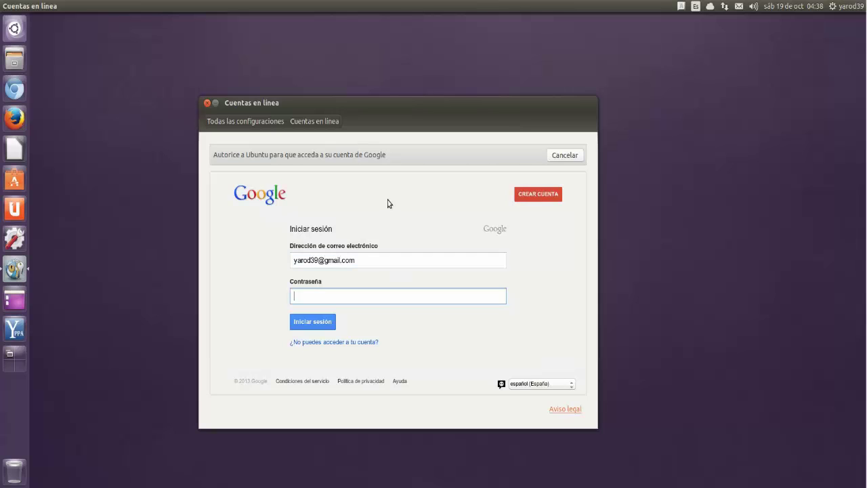
{"action": "type", "text": "••••••••"}
{"action": "key", "text": "Return"}
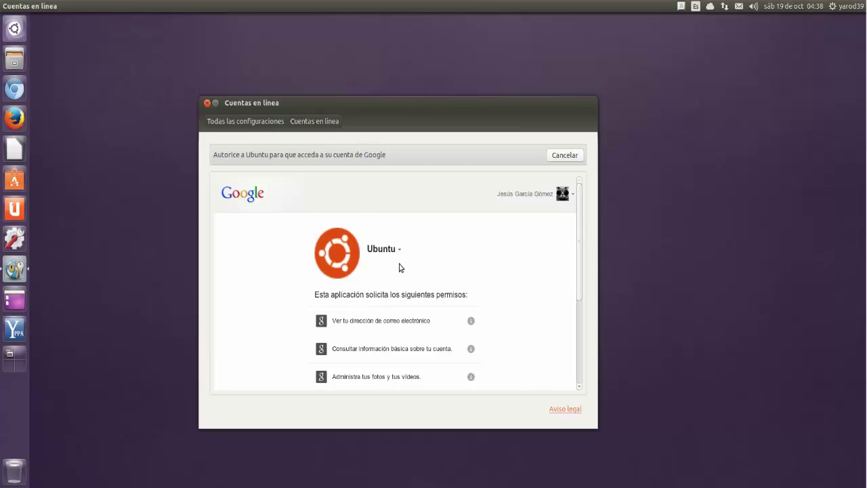
{"action": "scroll", "coordinate": [406, 284], "scroll_direction": "down", "scroll_amount": 3}
{"action": "left_click", "coordinate": [459, 378]}
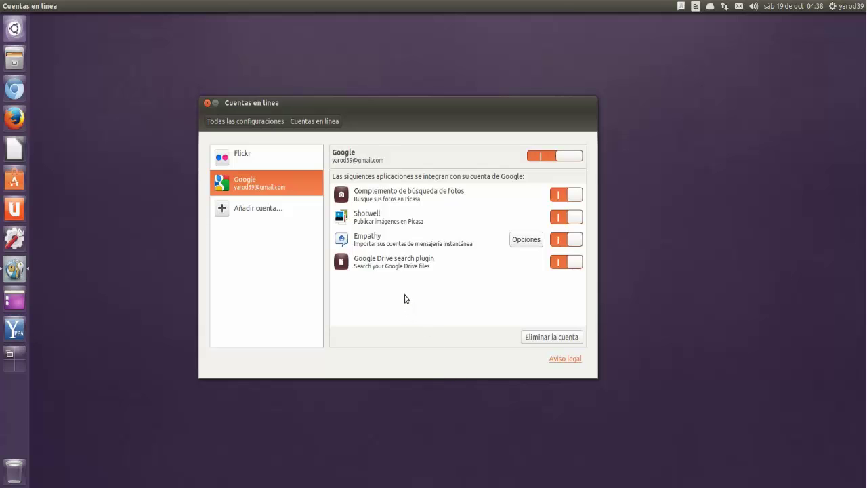
Step: Browse the other available account providers, then go back to 'Todas las configuraciones'
{"action": "left_click", "coordinate": [263, 210]}
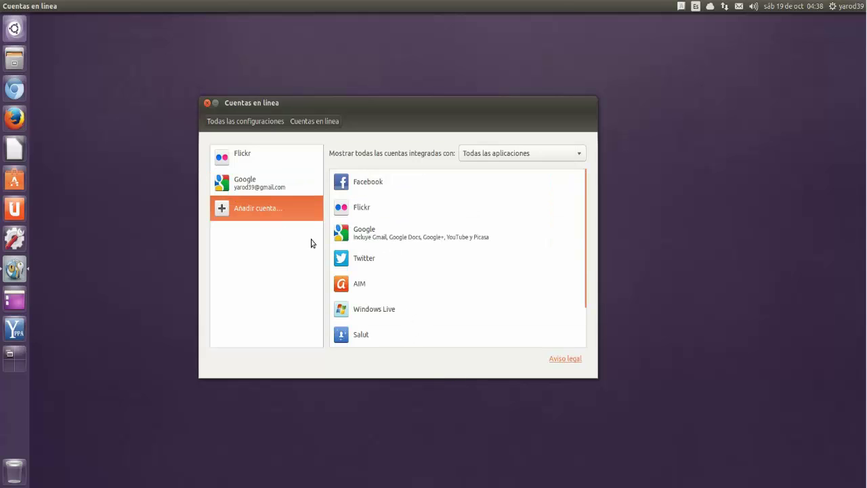
{"action": "scroll", "coordinate": [381, 271], "scroll_direction": "down", "scroll_amount": 2}
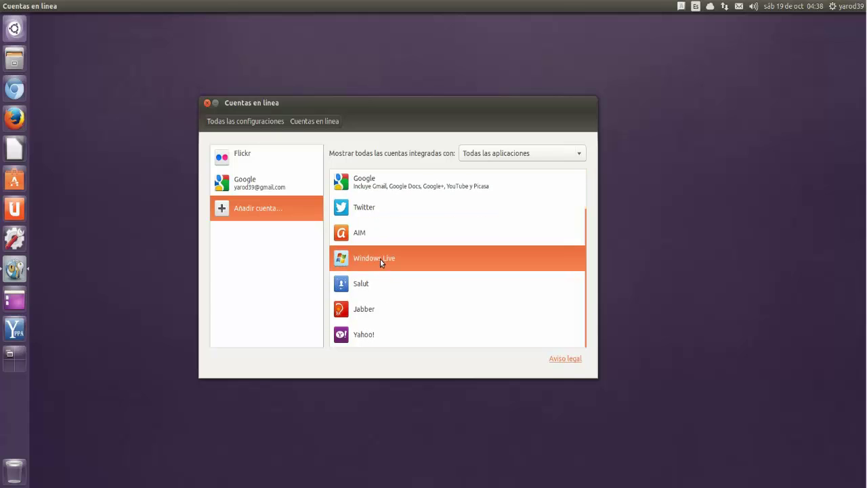
{"action": "left_click", "coordinate": [253, 122]}
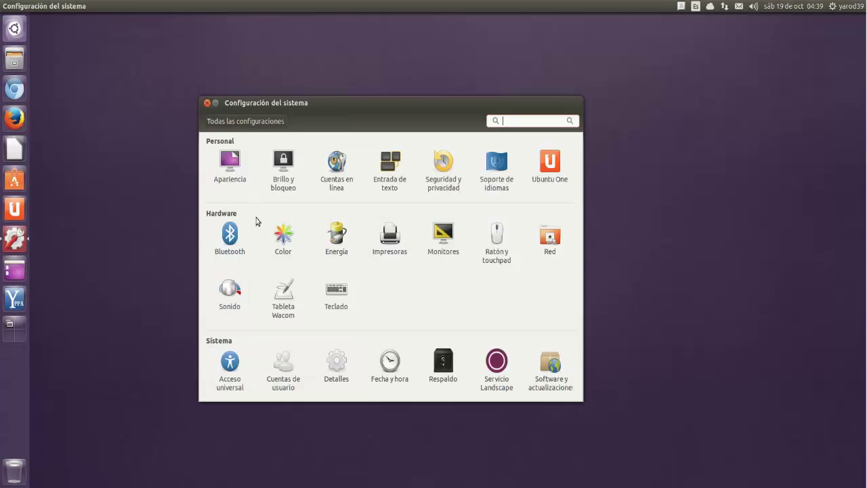
Step: Glance at the Energía power panel, then close the System Settings window
{"action": "left_click", "coordinate": [338, 239]}
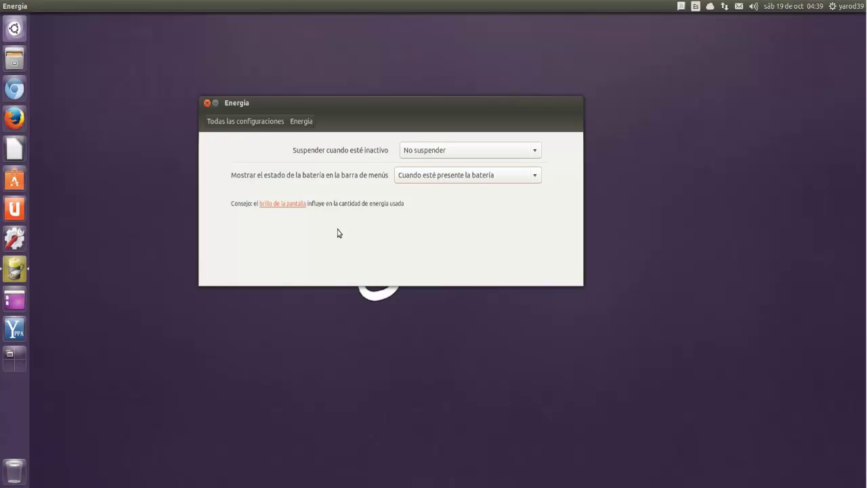
{"action": "left_click", "coordinate": [246, 122]}
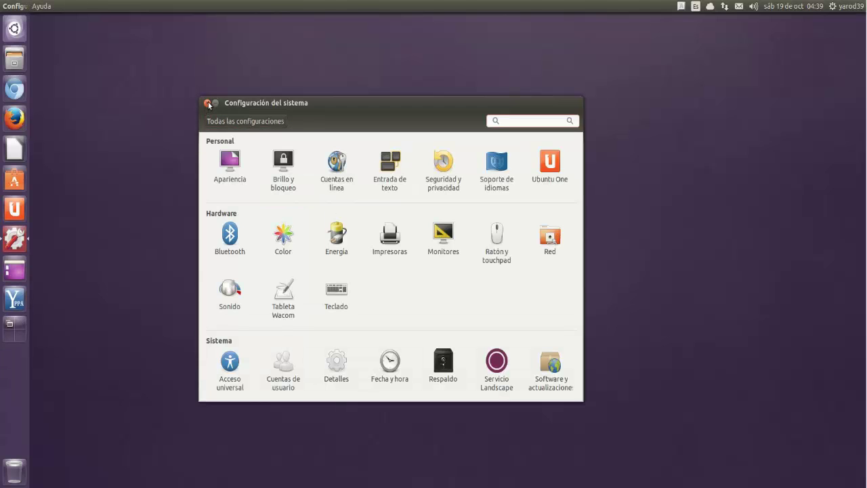
{"action": "left_click", "coordinate": [206, 101]}
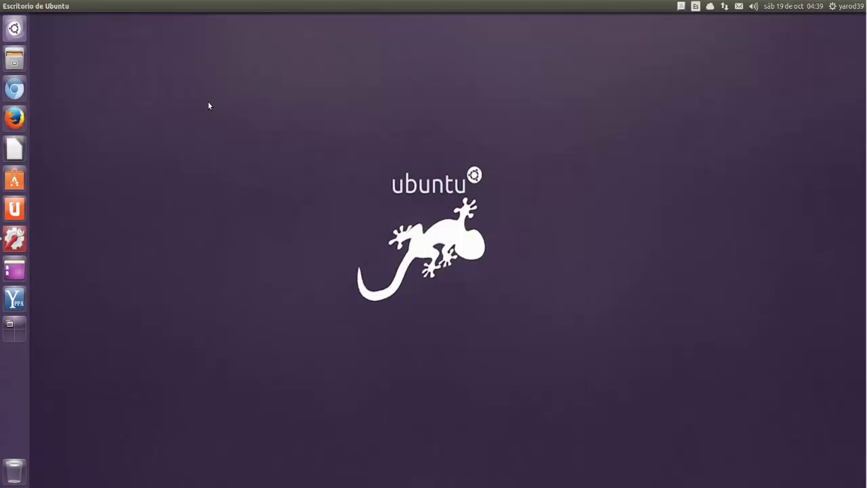
{"action": "left_click", "coordinate": [19, 328]}
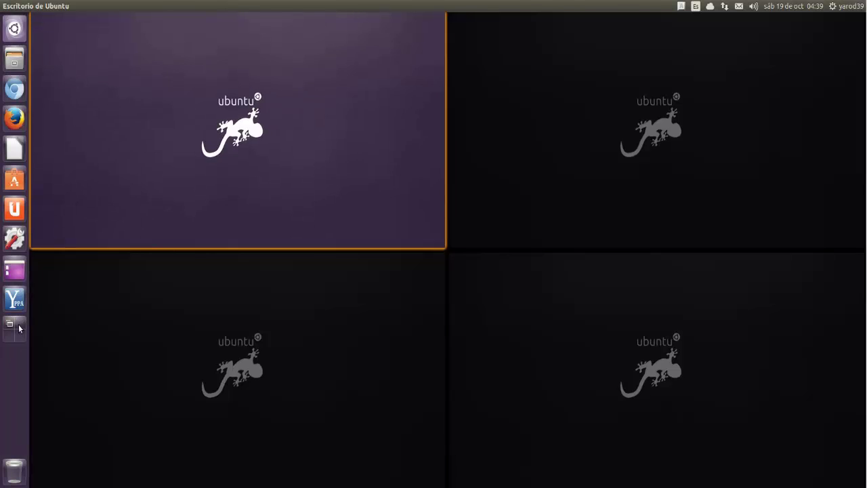
{"action": "left_click", "coordinate": [19, 327]}
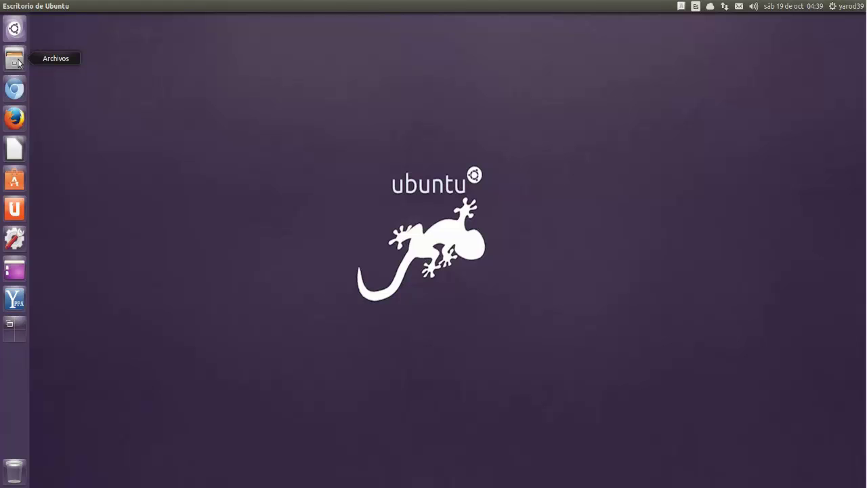
Step: Launch Ubuntu Software Center, enable recommendations, and scroll to suggested apps like K3b and SMPlayer
{"action": "left_click", "coordinate": [15, 177]}
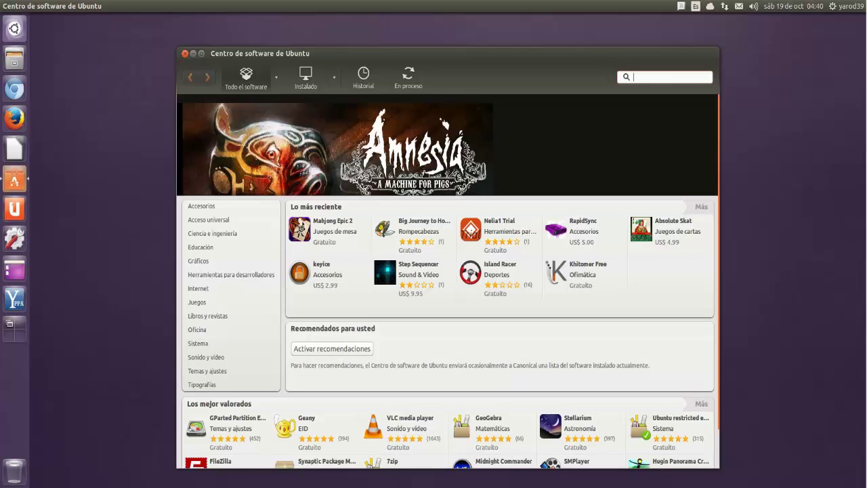
{"action": "left_click", "coordinate": [334, 350]}
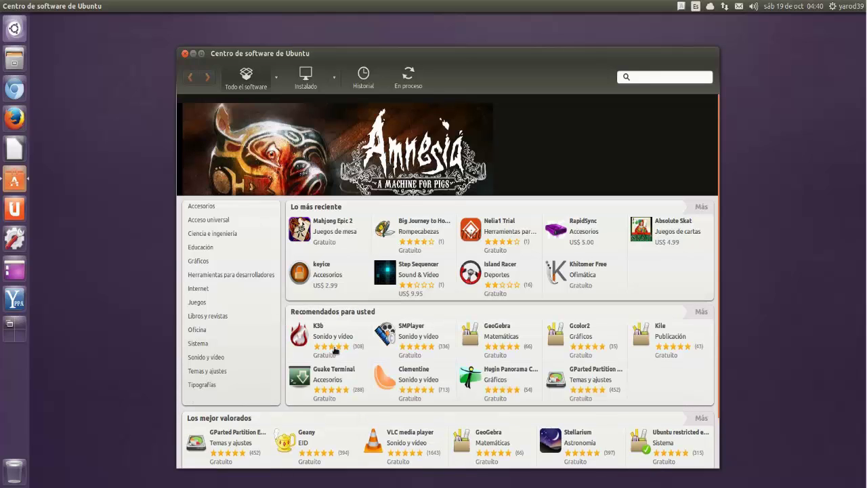
{"action": "scroll", "coordinate": [334, 351], "scroll_direction": "down", "scroll_amount": 2}
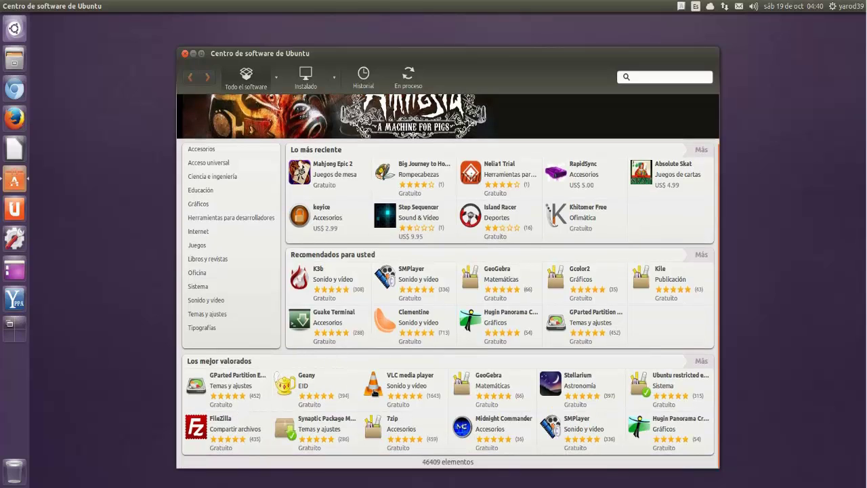
Step: Install VLC media player 2.0.8-1, authorising the installation with the user's password
{"action": "left_click", "coordinate": [373, 393]}
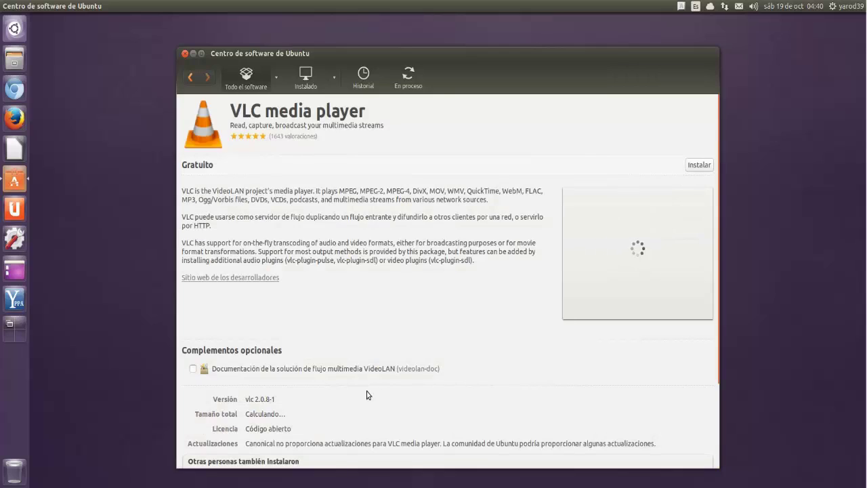
{"action": "left_click", "coordinate": [264, 373]}
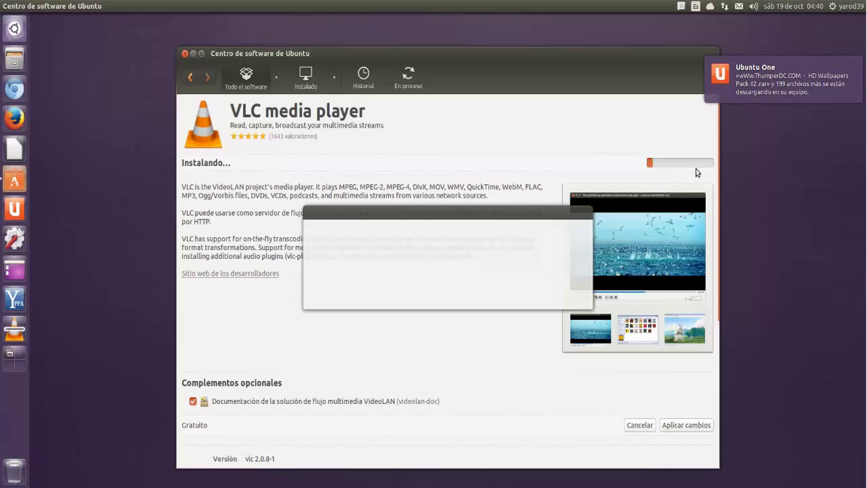
{"action": "type", "text": "•••••••"}
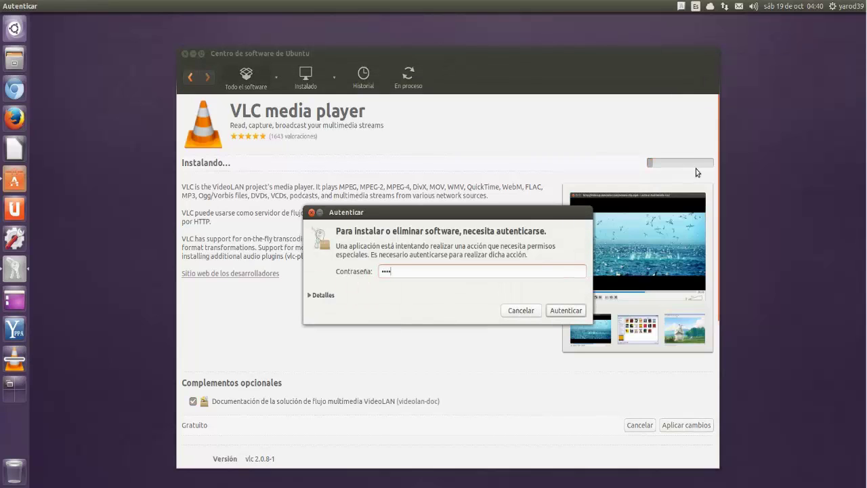
{"action": "key", "text": "Return"}
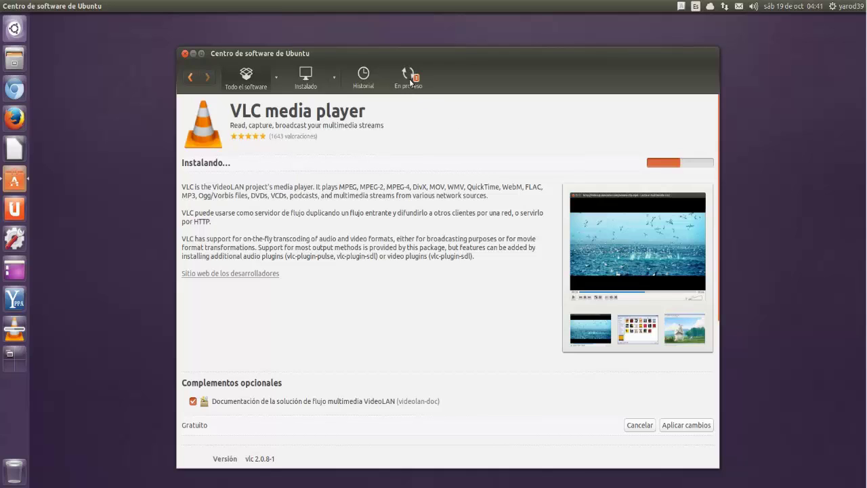
Step: Show the 'En proceso' installations list and select the VLC media player entry
{"action": "left_click", "coordinate": [409, 78]}
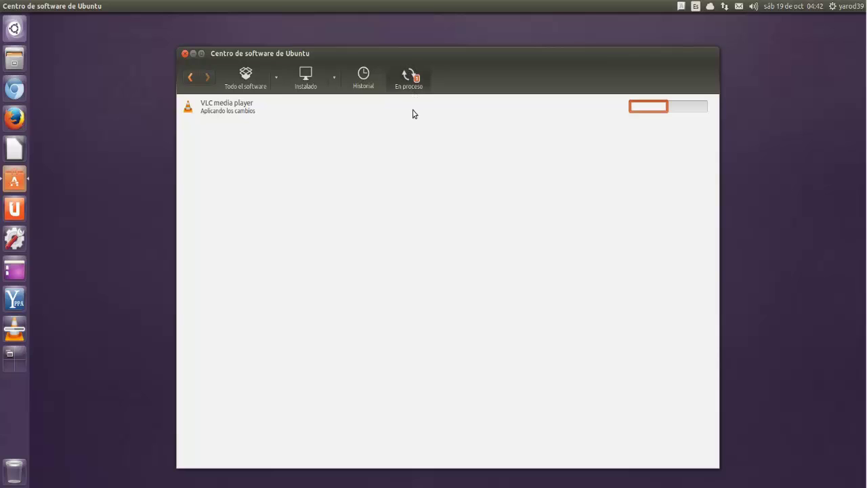
{"action": "left_click", "coordinate": [413, 110]}
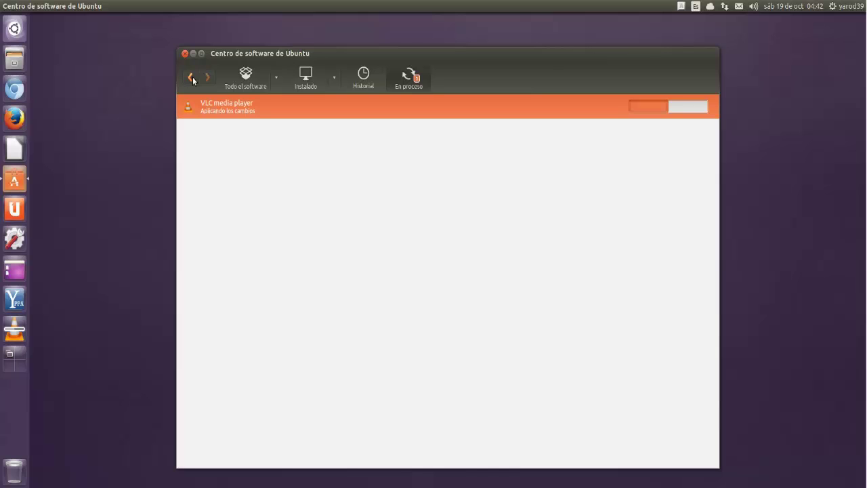
Step: Return to VLC's page showing it installed on 19-10-2013, then close Software Center
{"action": "left_click", "coordinate": [192, 78]}
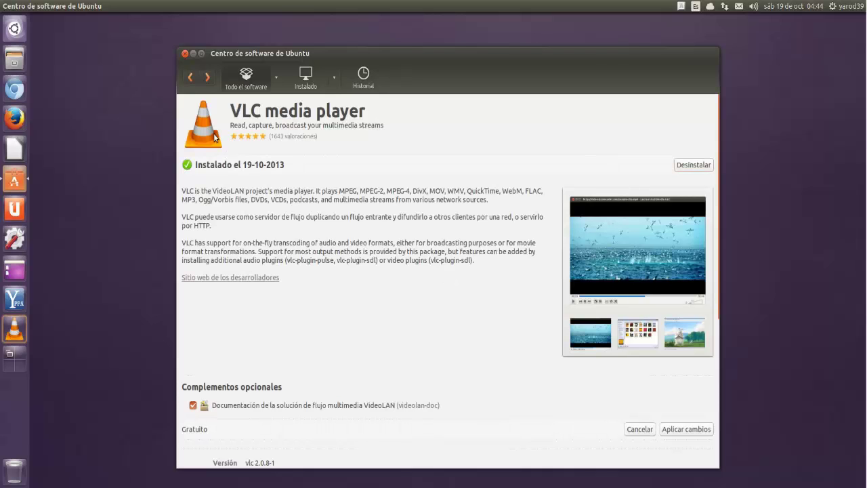
{"action": "left_click", "coordinate": [184, 52]}
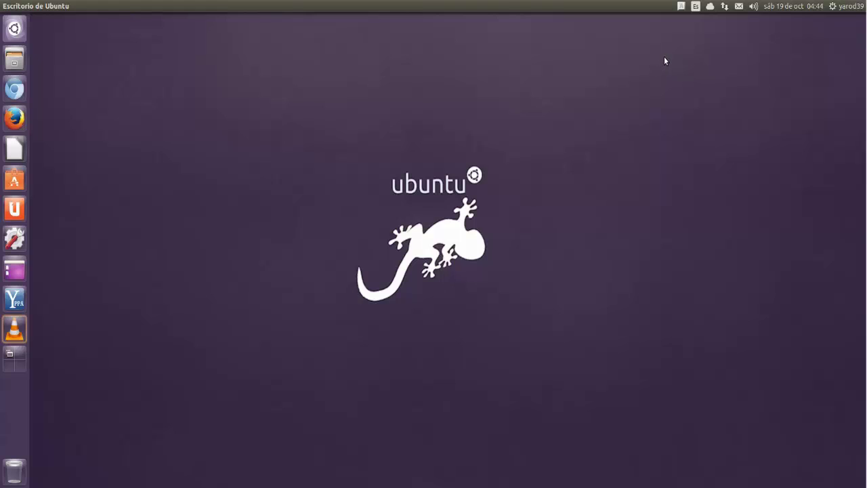
Step: Turn Caps Lock on and bring up the Files launcher's folder quicklist
{"action": "key", "text": "Caps_Lock"}
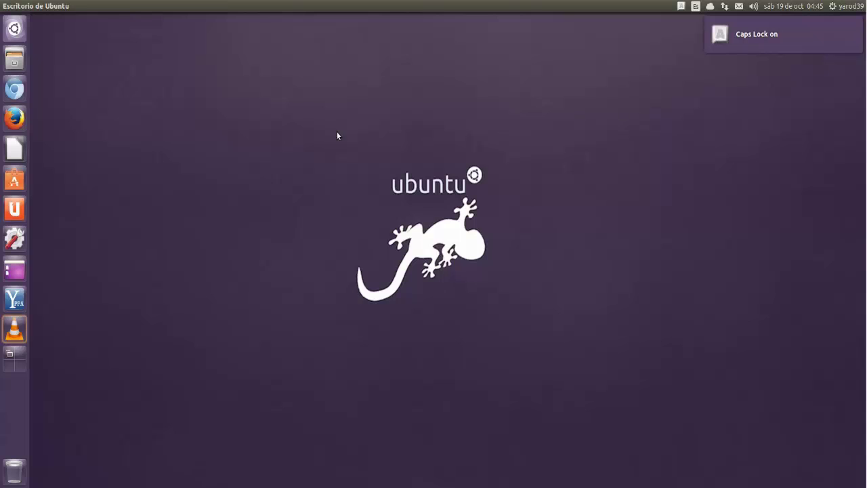
{"action": "right_click", "coordinate": [18, 63]}
Step: Open the keylock file from Documentos in gedit, close Files, and centre the editor window
{"action": "left_click", "coordinate": [58, 72]}
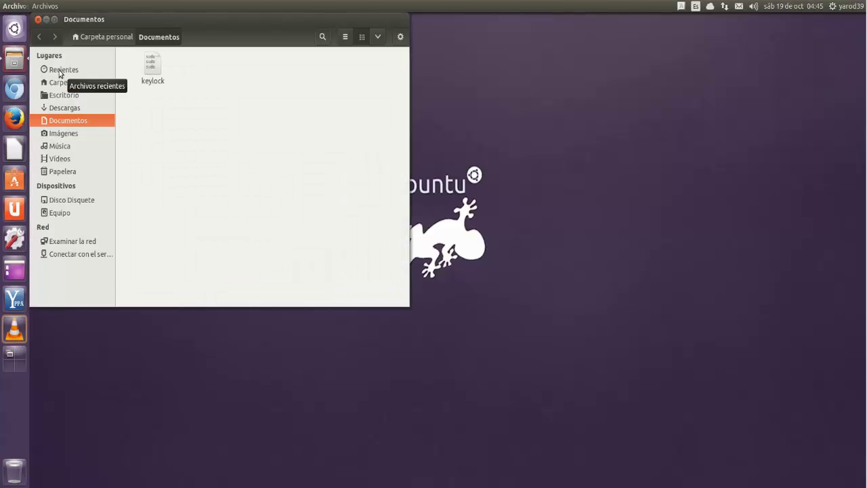
{"action": "left_click", "coordinate": [150, 68]}
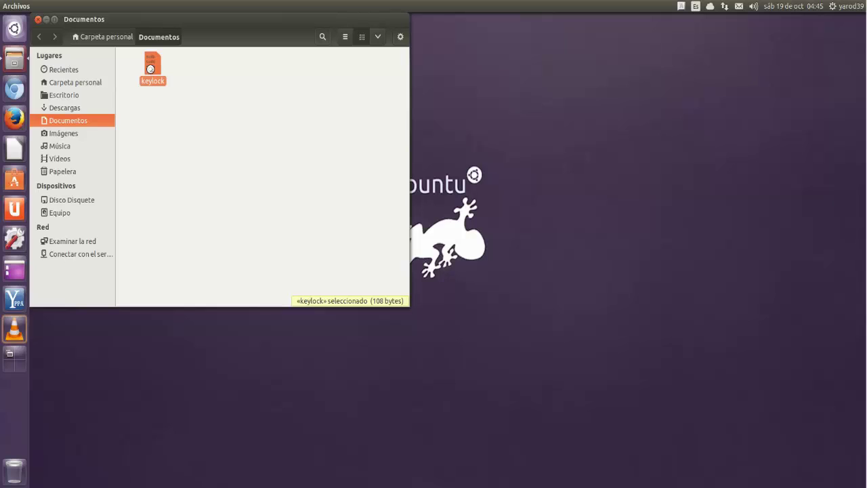
{"action": "double_click", "coordinate": [150, 68]}
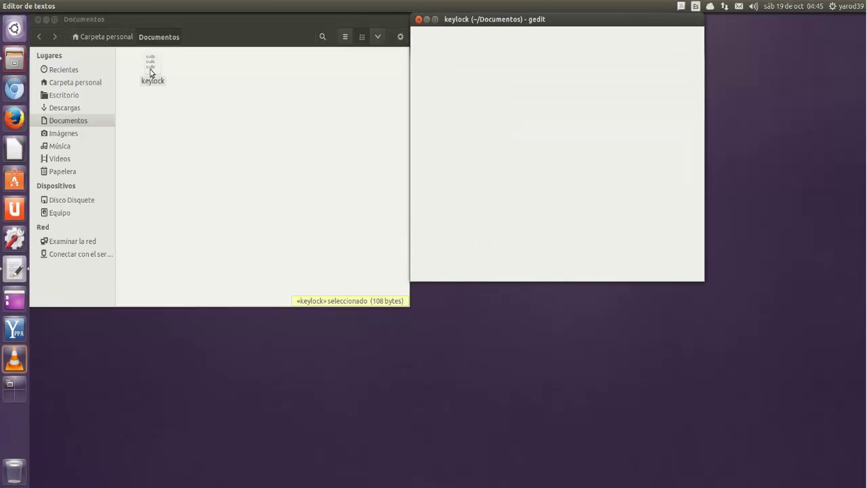
{"action": "left_click", "coordinate": [39, 20]}
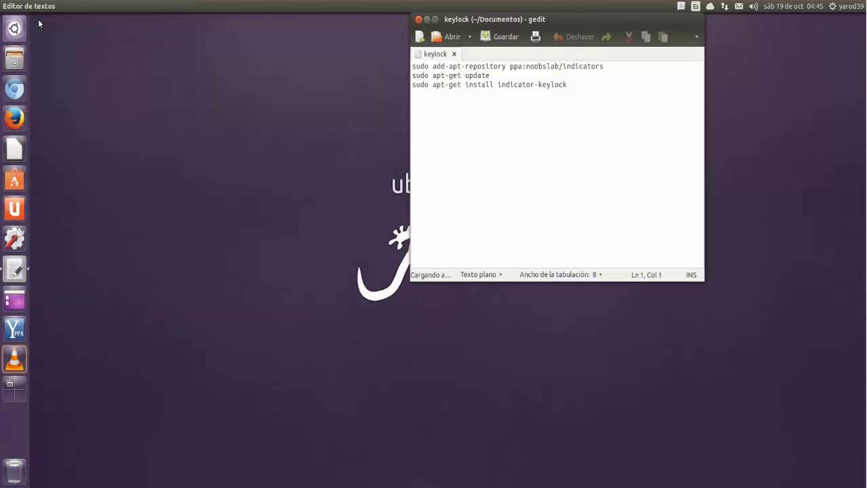
{"action": "left_click_drag", "start_coordinate": [510, 23], "coordinate": [396, 105]}
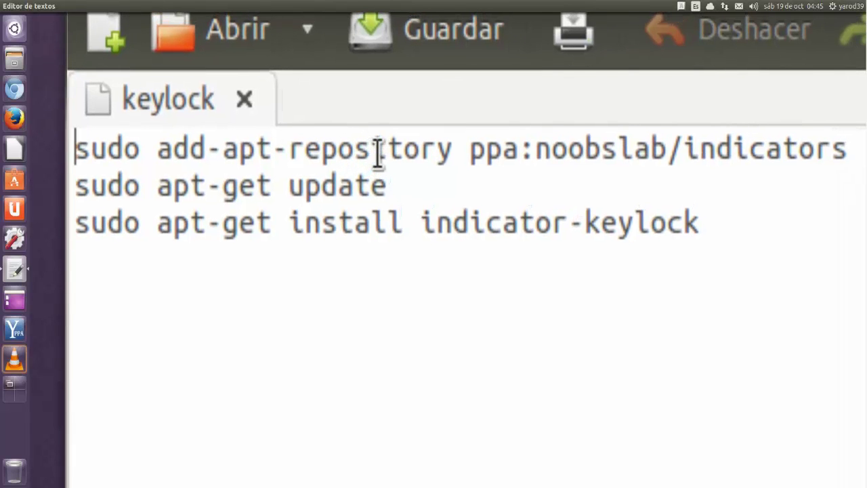
{"action": "triple_click", "coordinate": [378, 151]}
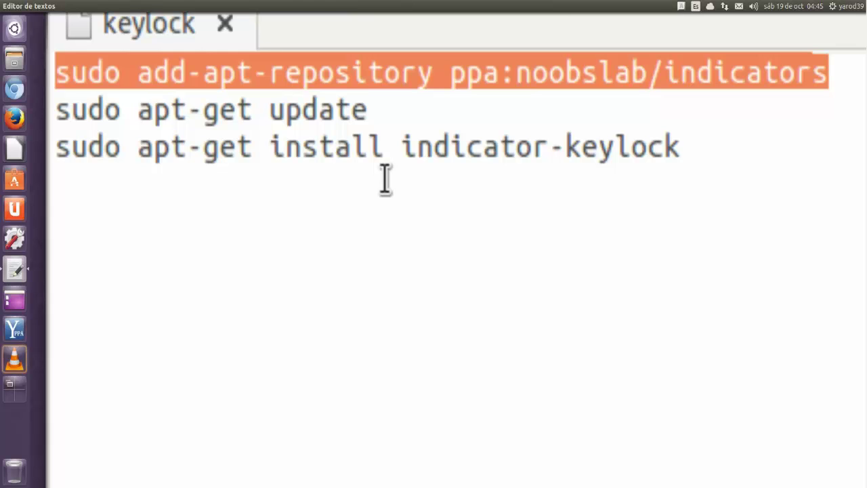
{"action": "triple_click", "coordinate": [366, 160]}
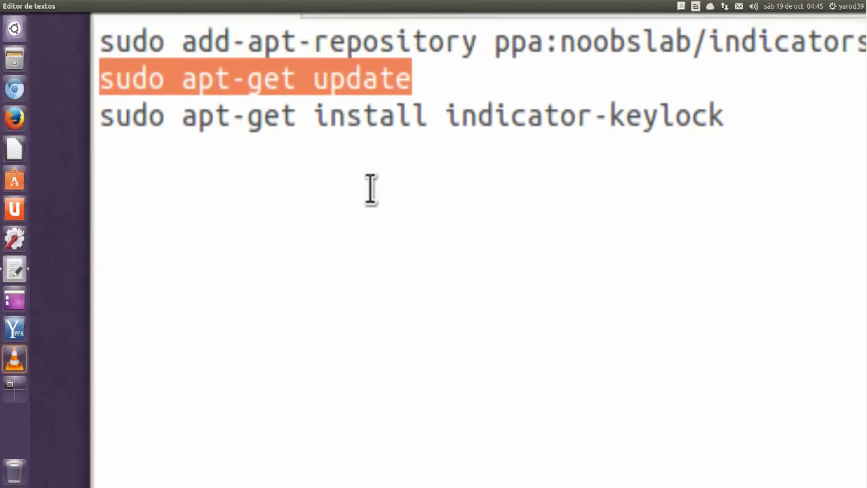
{"action": "triple_click", "coordinate": [362, 118]}
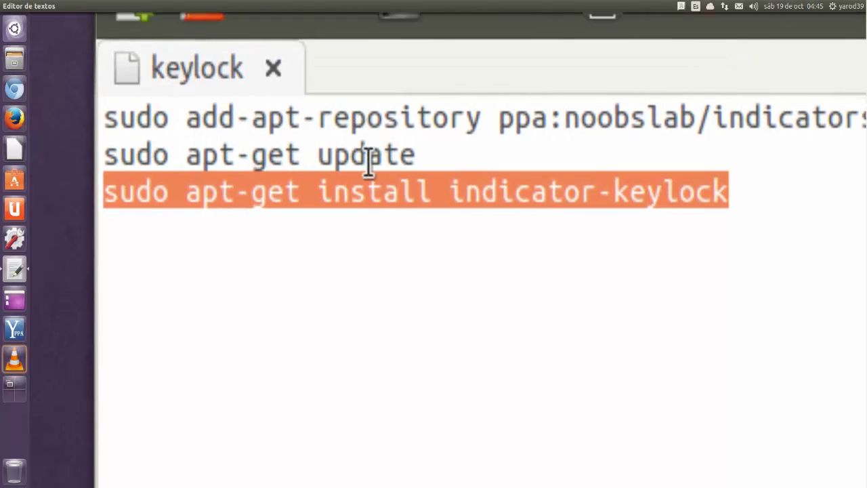
{"action": "left_click", "coordinate": [379, 224]}
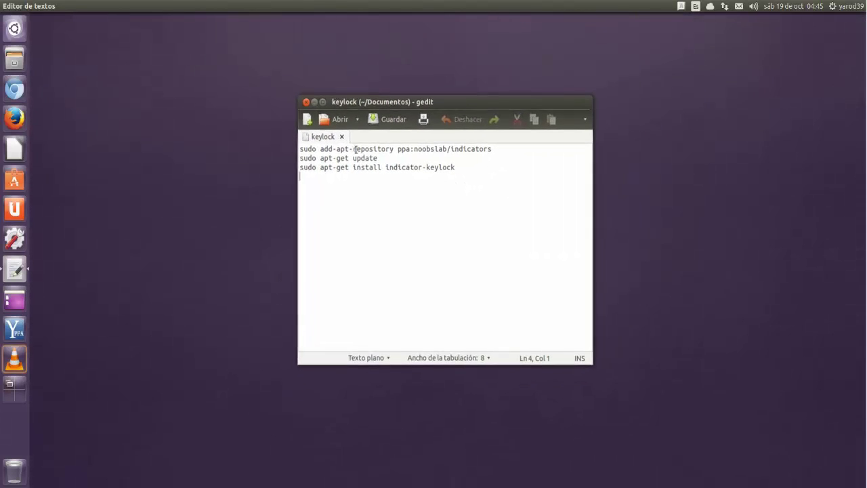
Step: Close the keylock file in gedit, then toggle Caps Lock on and off to trigger indicator notices
{"action": "left_click", "coordinate": [307, 102]}
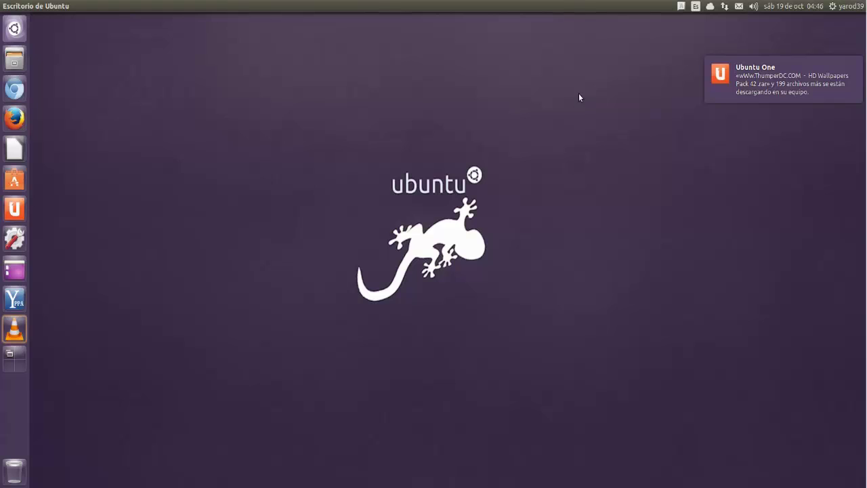
{"action": "key", "text": "Caps_Lock"}
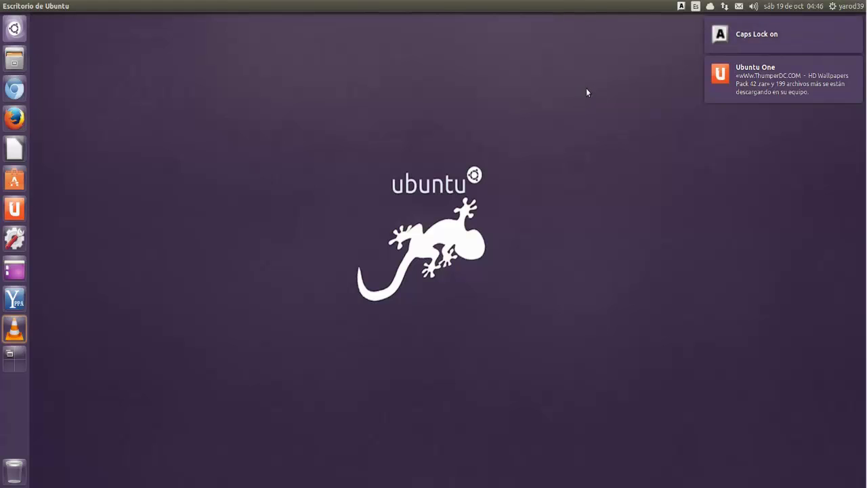
{"action": "key", "text": "Caps_Lock"}
{"action": "key", "text": "Caps_Lock"}
{"action": "key", "text": "Caps_Lock"}
{"action": "key", "text": "Caps_Lock"}
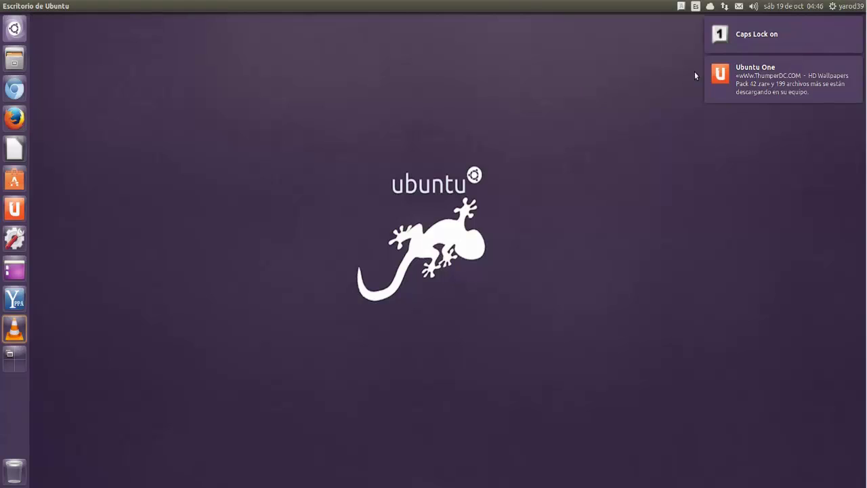